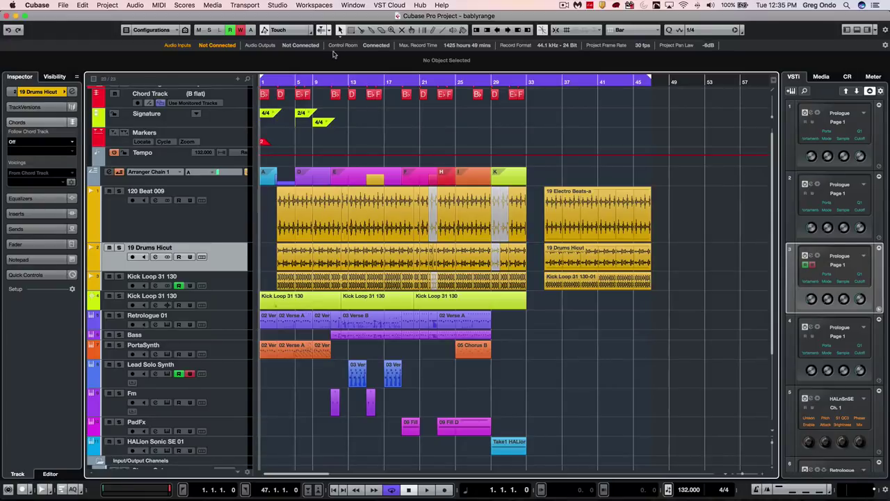
Select individual 19 Electro Beats-a events on the 120 Beat 009 track, at bar 25 and bar 35
drag(322, 209, 466, 218)
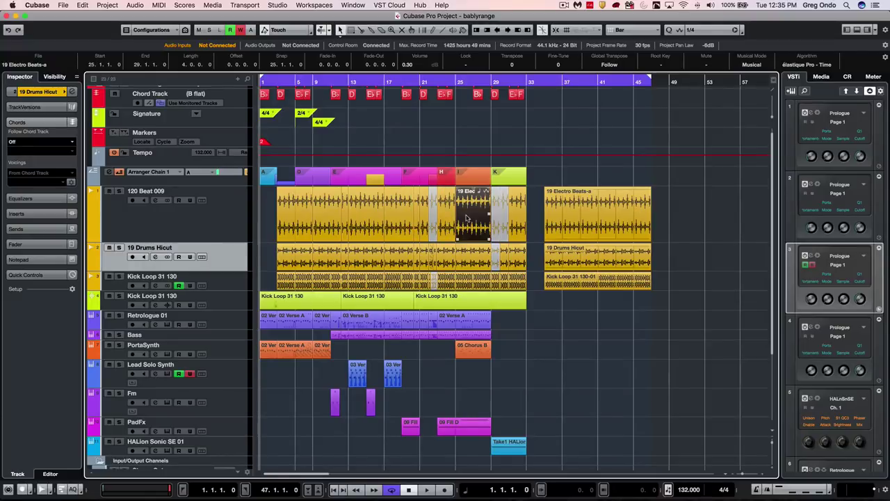
click(595, 217)
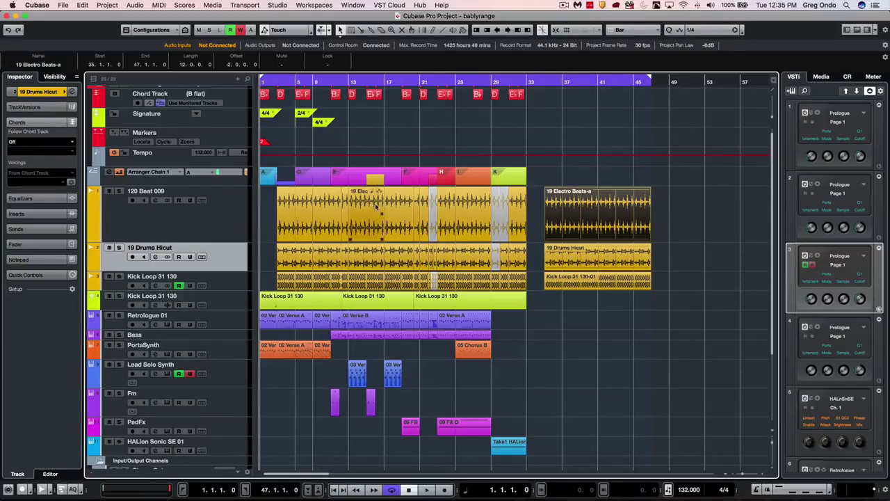
drag(376, 206, 597, 213)
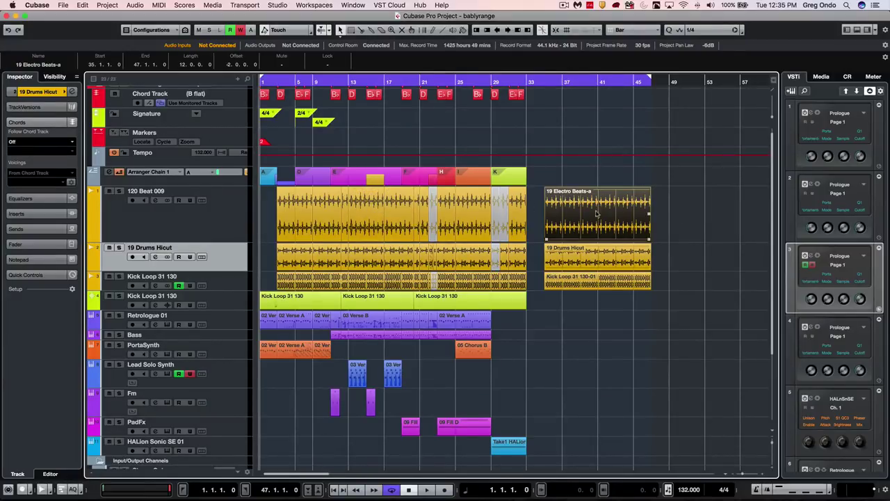
Activate the Range Selection tool in the project window
click(350, 32)
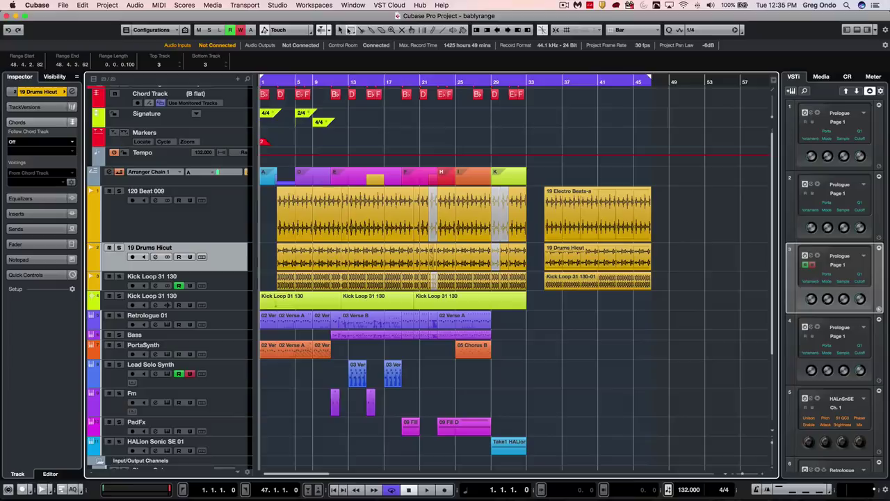
right_click(370, 105)
click(388, 123)
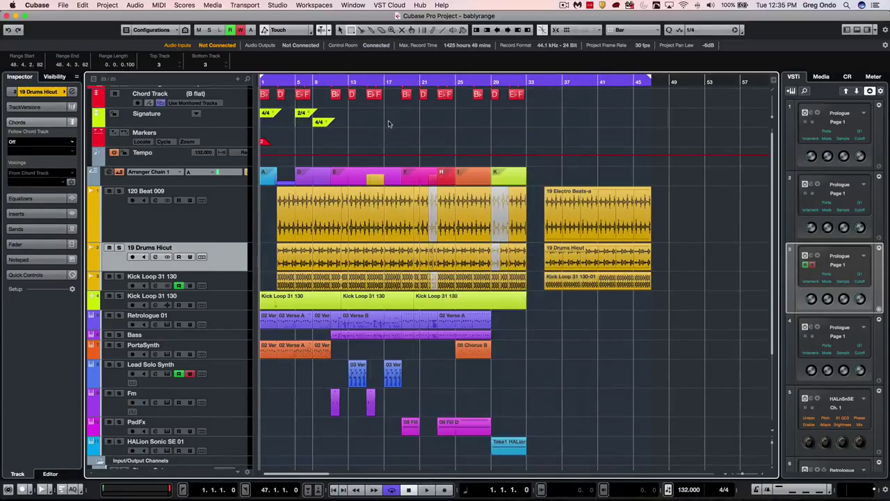
right_click(403, 122)
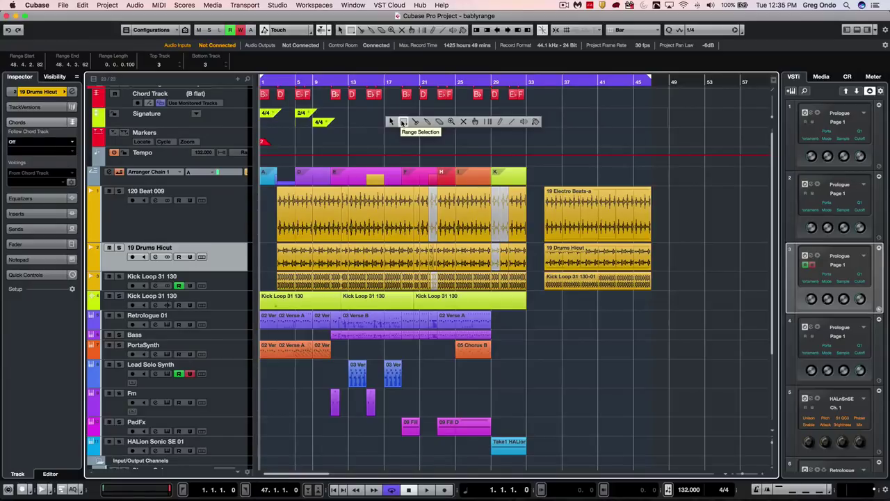
click(403, 122)
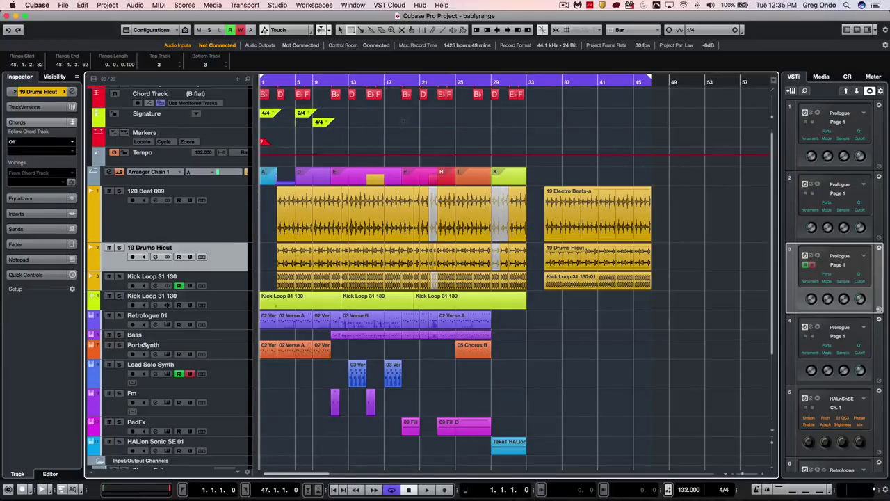
Try selecting the whole HALion Sonic SE 01 track as a range, and undo that selection
click(366, 84)
drag(364, 95, 365, 142)
scroll(430, 277, down, 1)
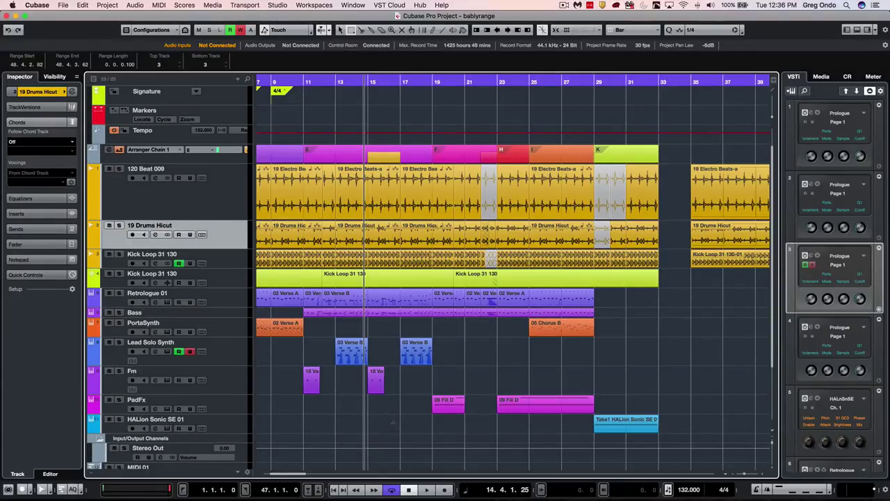
double_click(393, 422)
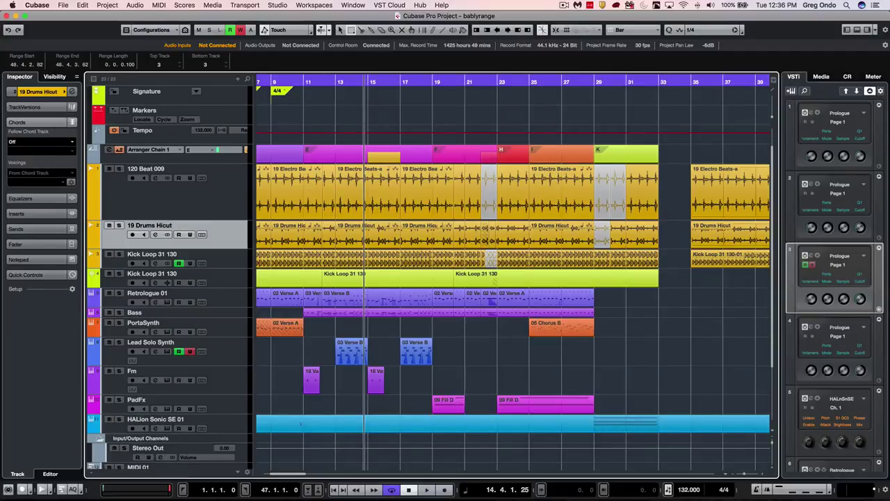
key(super+z)
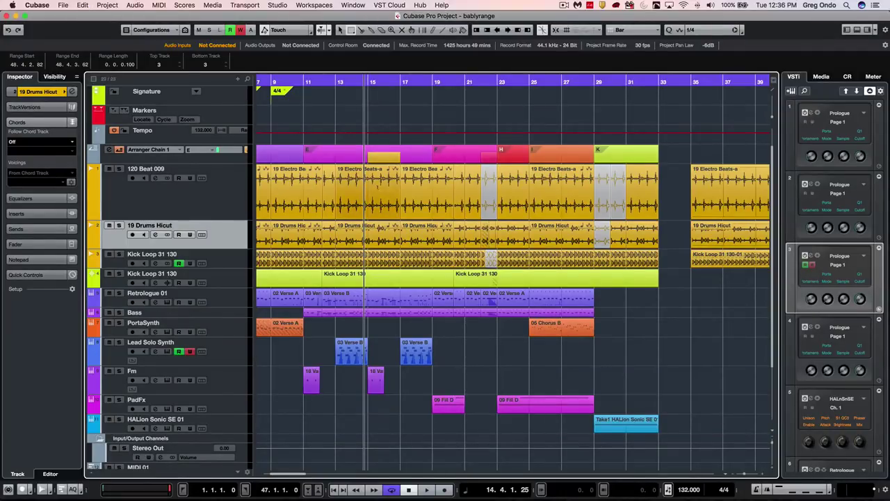
Mark a range from about bar 17.3 to 19.1 on the 120 Beat 009 track and shift it down to the PadFx track
drag(378, 187, 349, 192)
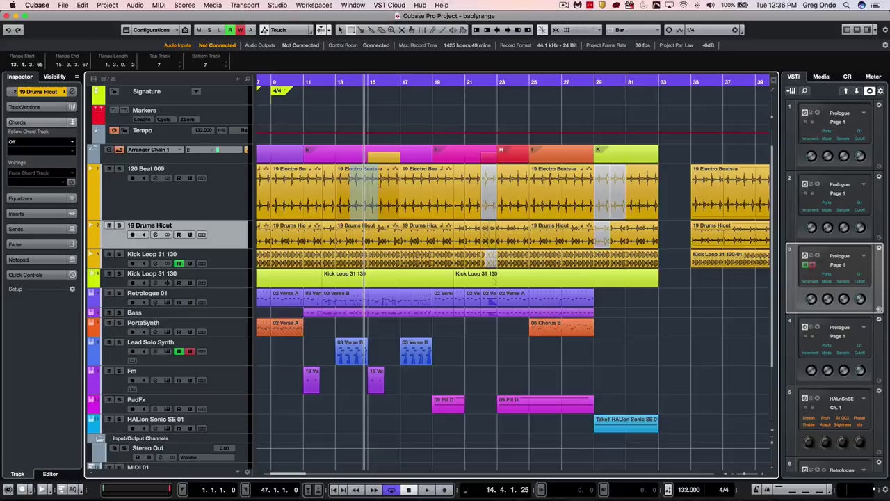
drag(436, 183, 412, 182)
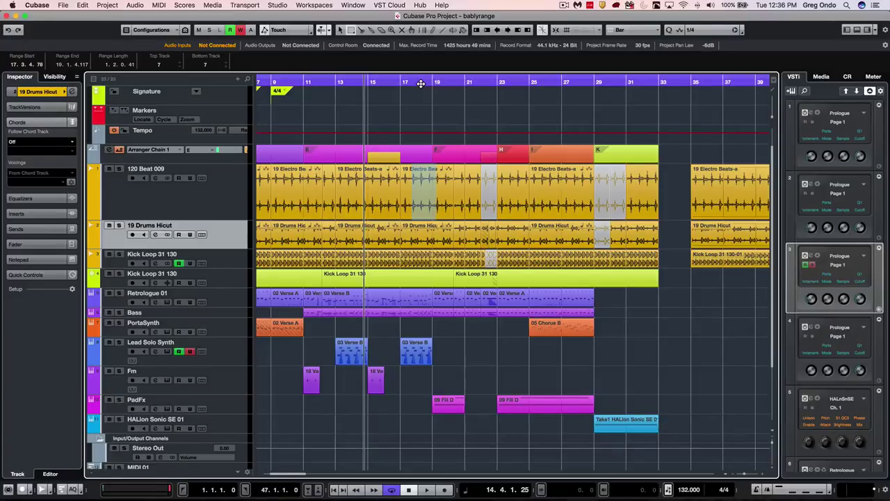
key(Down)
key(Down)
key(Down)
key(Down)
key(Down)
key(Down)
key(Down)
key(Down)
key(Down)
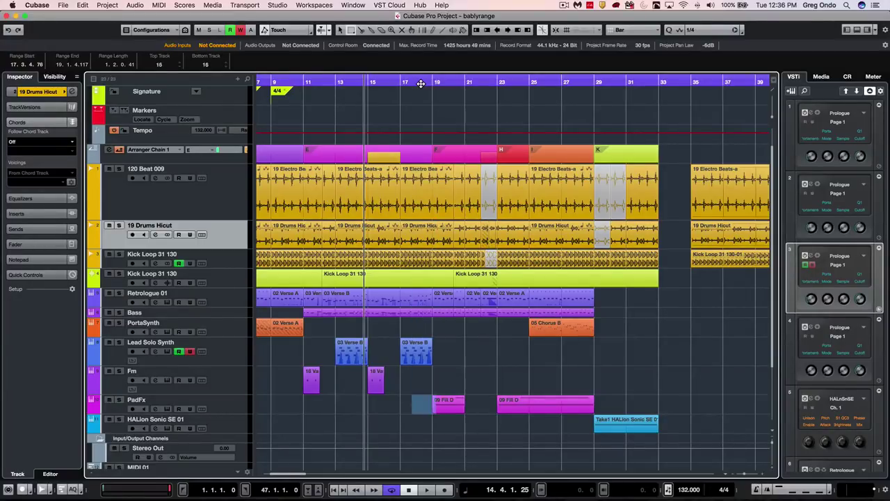
Move the range up to the arranger track and back onto the 19 Drums Hicut track, starting at 18.3.4.76
key(Up)
key(Up)
key(Up)
key(Up)
key(Up)
key(Up)
key(Up)
key(Up)
key(Up)
key(Up)
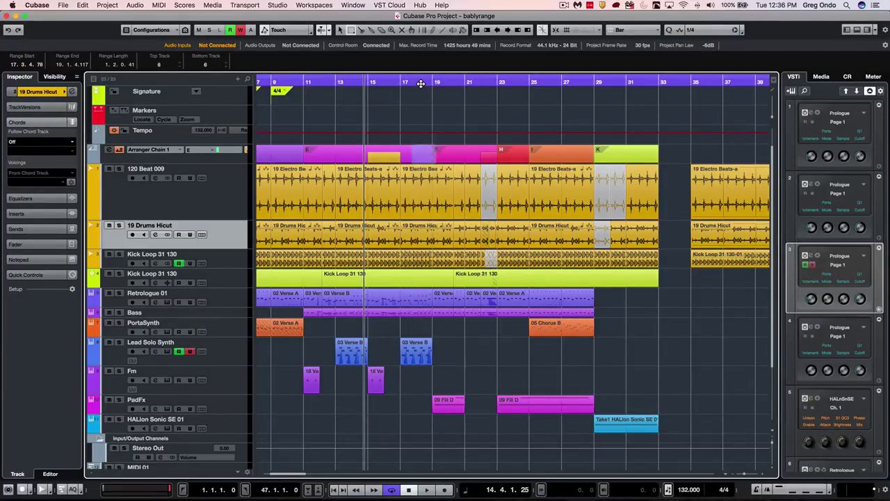
key(Up)
key(Up)
key(Down)
key(Down)
key(Down)
key(Down)
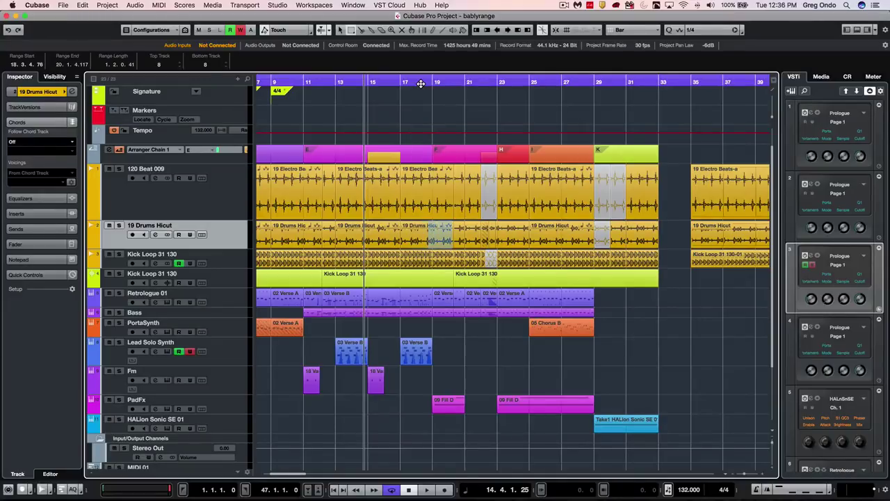
Shift the range along the 19 Drums Hicut track to start at 26.3.4.76, and return it to 18.3.4.76
key(Right)
key(Right)
key(Right)
key(Right)
key(Right)
key(Right)
key(Right)
key(Right)
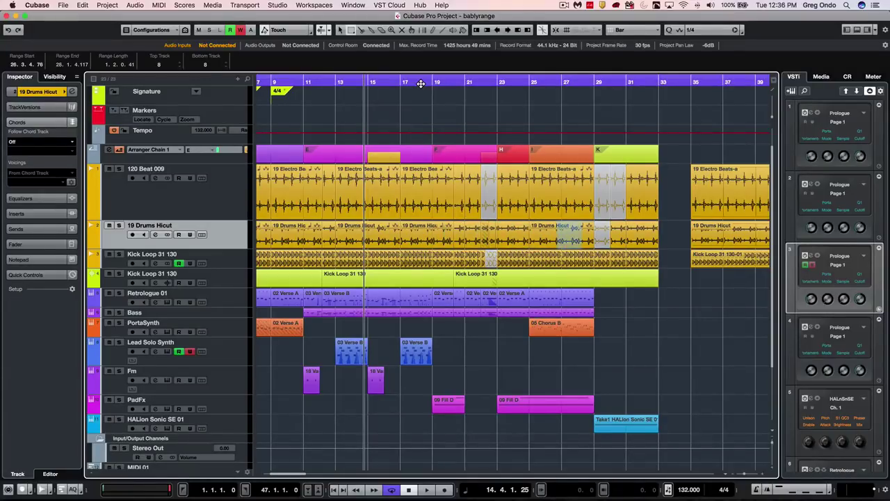
key(Left)
key(Left)
key(Left)
key(Left)
key(Left)
key(Left)
key(Left)
key(Left)
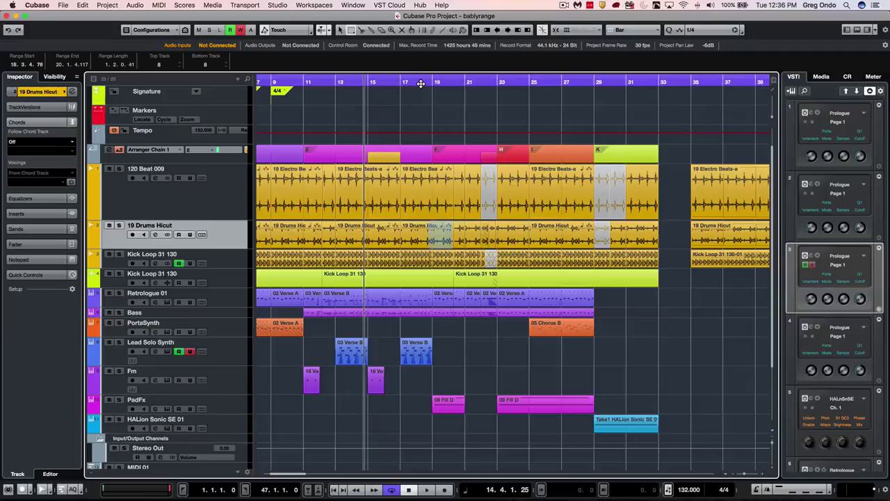
Shift the range earlier on the 19 Drums Hicut track so it starts at 13.3.4.76
key(Left)
key(Left)
key(Left)
key(Left)
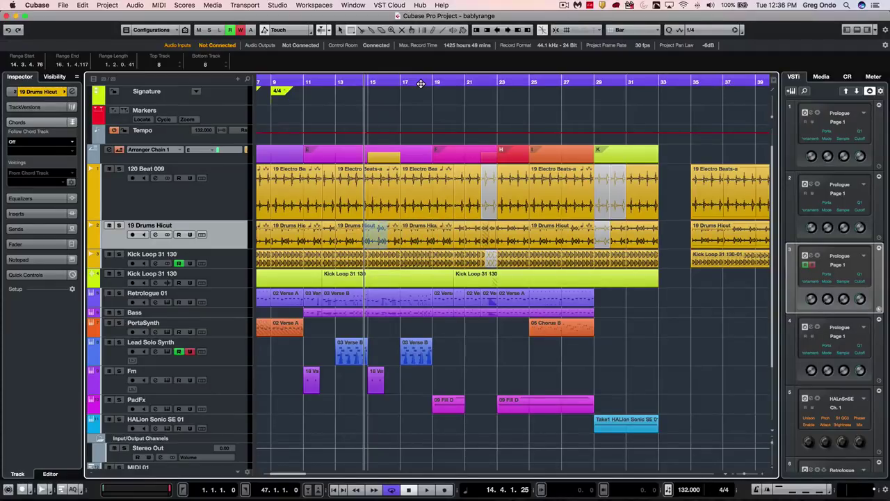
key(Left)
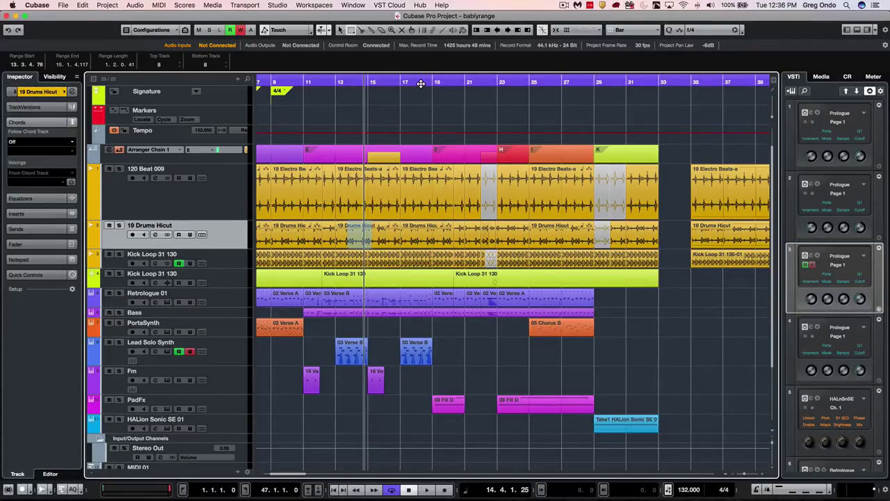
Shift the range later to start at 15.3.4.76 and move it up to the 120 Beat 009 track
key(Right)
key(Right)
key(Right)
key(Right)
key(Left)
key(Left)
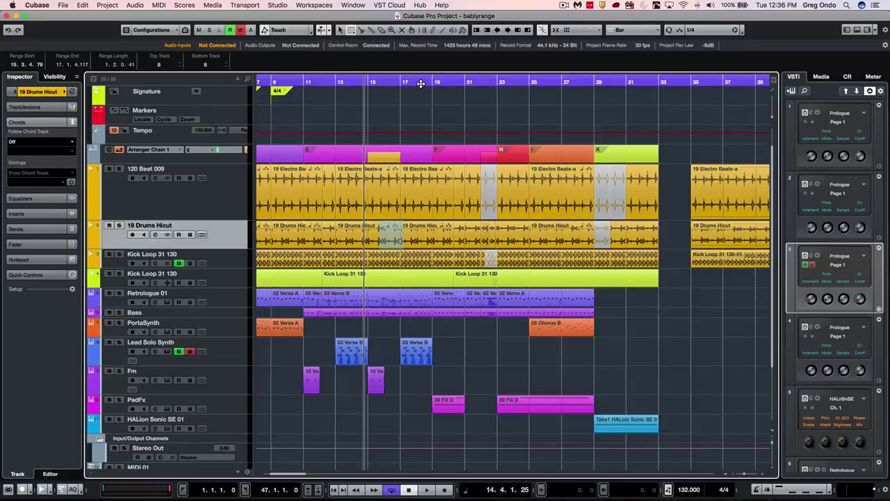
key(Up)
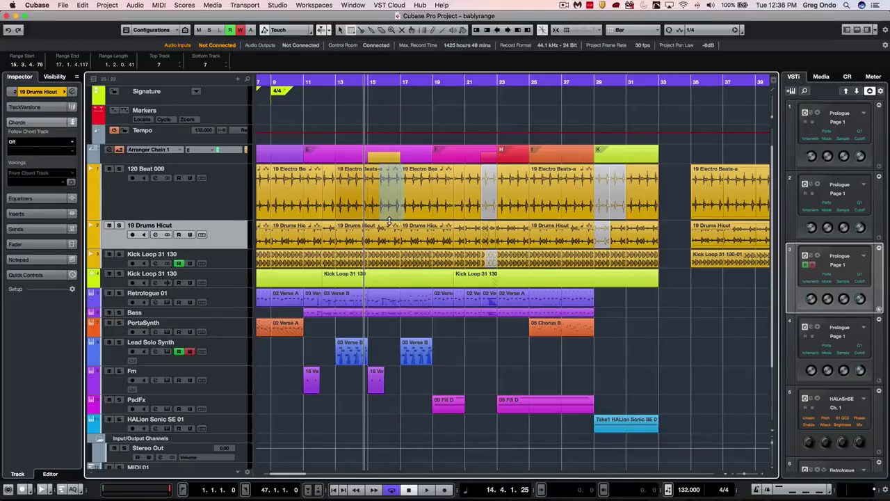
Extend the range vertically from the Tempo track to Retrologue 01, and resize it to span 14.3.1.78 to 18.4.4.119
drag(389, 220, 388, 304)
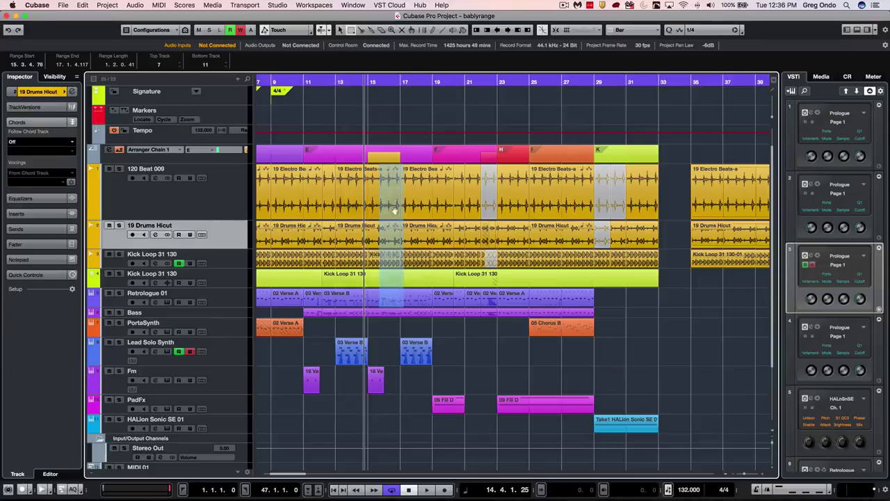
drag(392, 167, 390, 127)
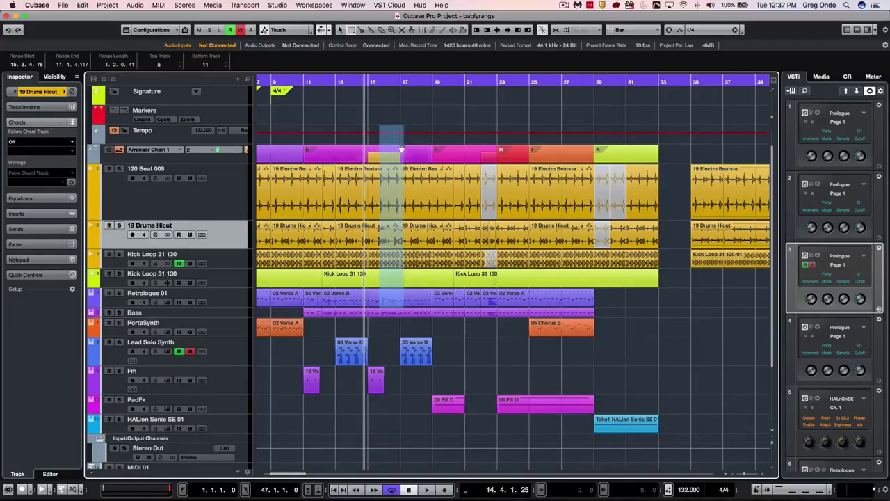
drag(403, 192, 360, 203)
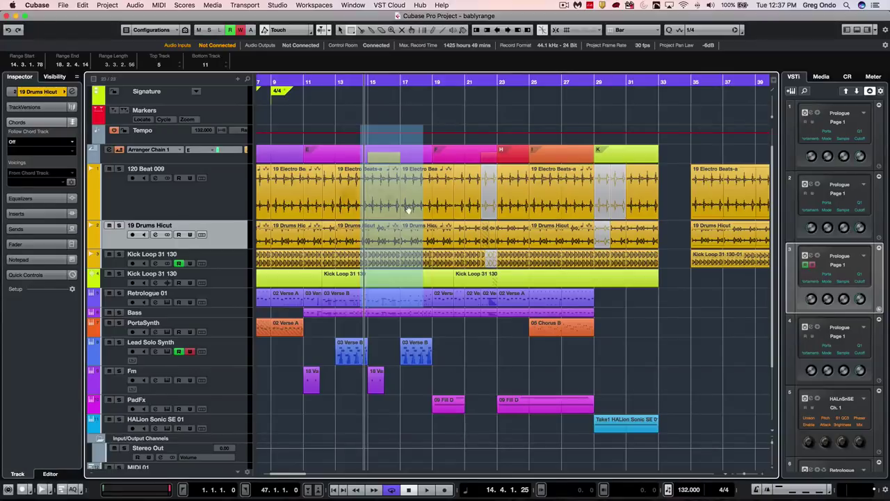
mouse_move(420, 198)
mouse_down()
mouse_move(436, 201)
mouse_move(424, 203)
mouse_up()
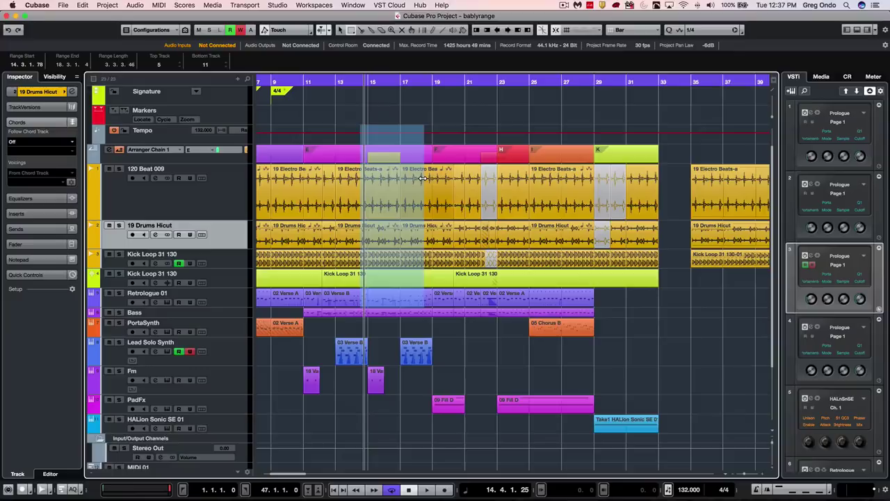
drag(423, 181, 432, 200)
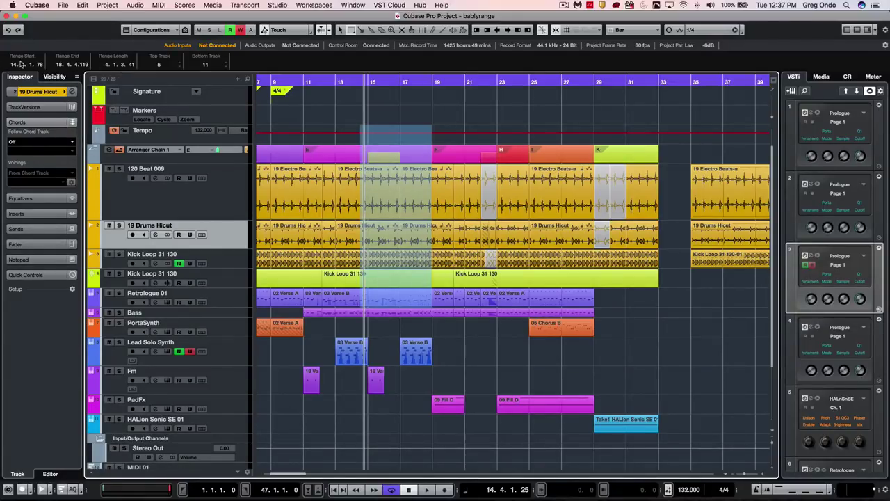
Set the range start to 17.3.1.78 and the range end to 24.4.4.119
scroll(11, 66, up, 5)
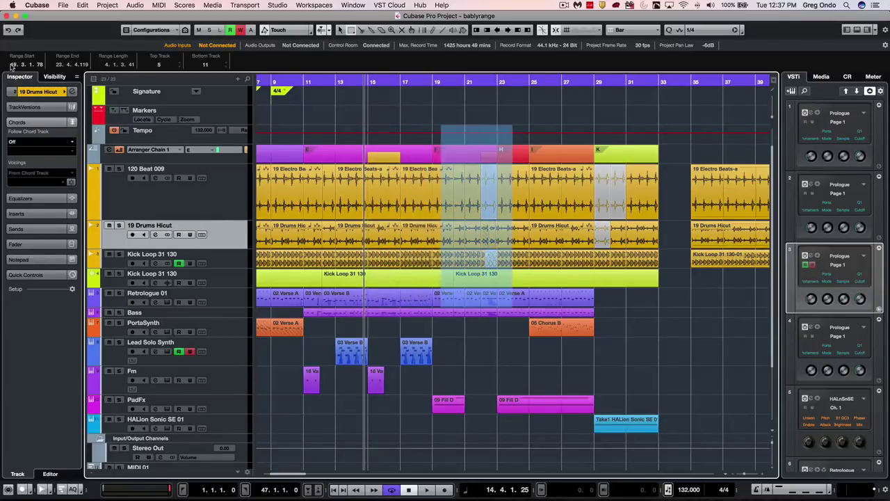
scroll(11, 66, down, 3)
scroll(11, 65, up, 1)
scroll(85, 60, up, 4)
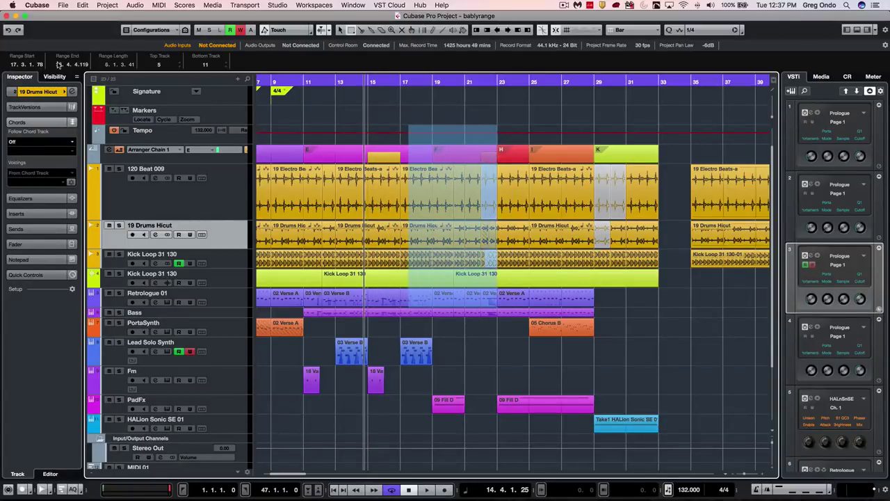
scroll(84, 60, down, 2)
scroll(105, 65, up, 3)
scroll(105, 65, down, 4)
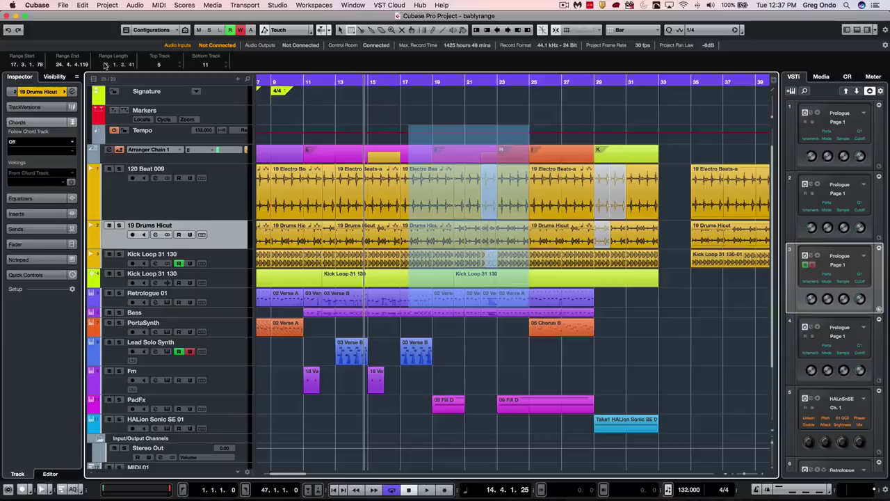
scroll(105, 65, up, 2)
scroll(105, 65, down, 1)
scroll(105, 65, up, 1)
Use the Nudge Palette to nudge the whole range six bars earlier
right_click(764, 32)
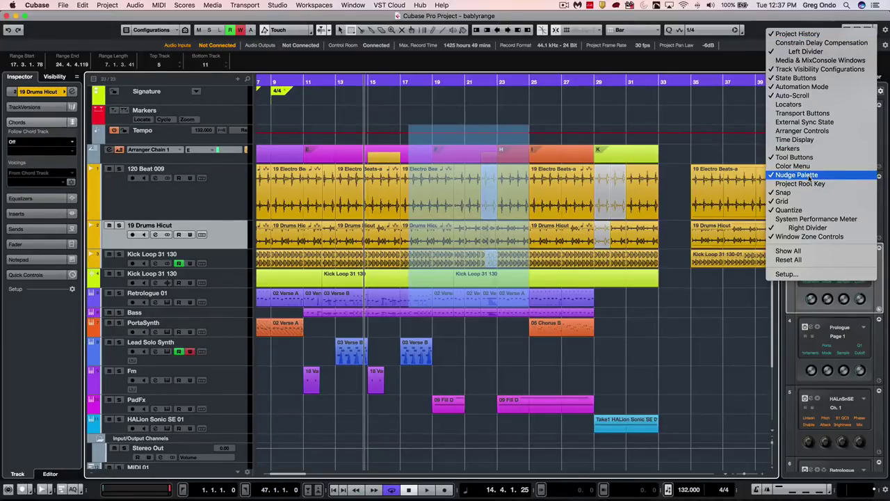
click(496, 31)
click(496, 32)
click(497, 32)
click(497, 32)
click(497, 31)
click(496, 32)
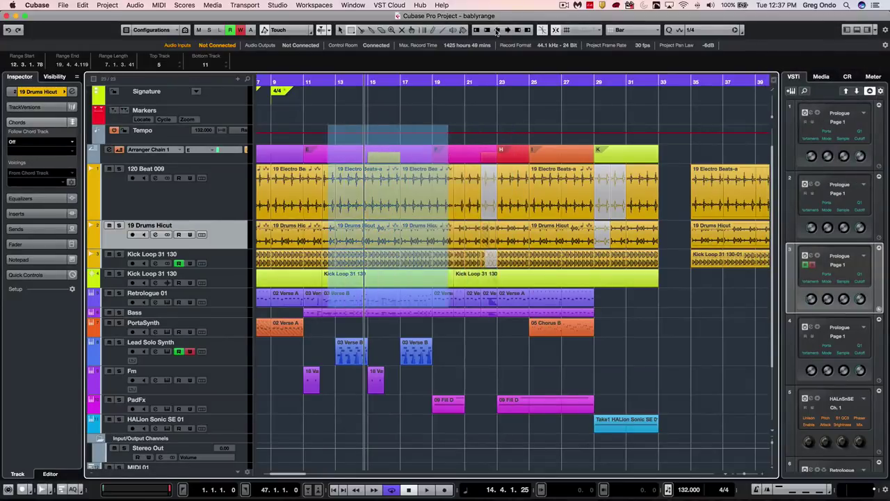
click(497, 31)
Nudge the whole range six bars later so it starts at 17.3.1.78
click(507, 31)
click(507, 31)
click(507, 31)
click(507, 31)
click(507, 31)
click(507, 31)
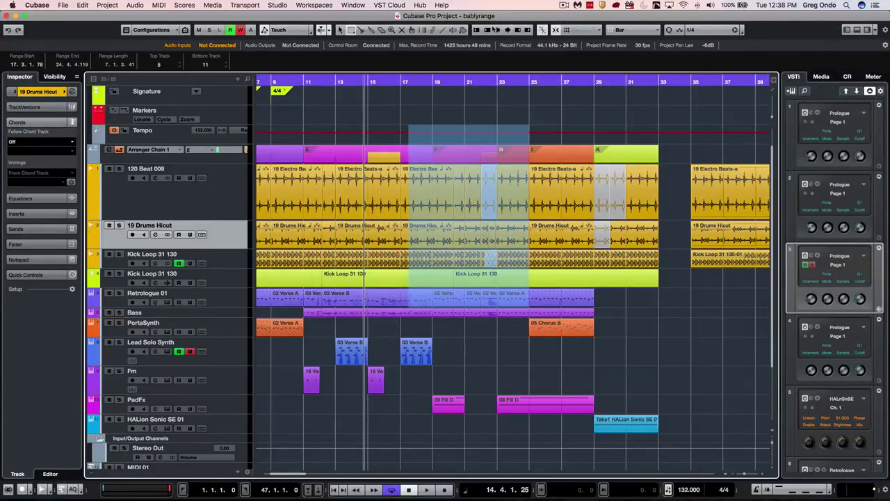
Nudge the whole range five bars earlier so it spans 12.3.1.78 to 19.4.4.119
click(497, 31)
click(497, 31)
click(496, 32)
click(496, 31)
click(496, 32)
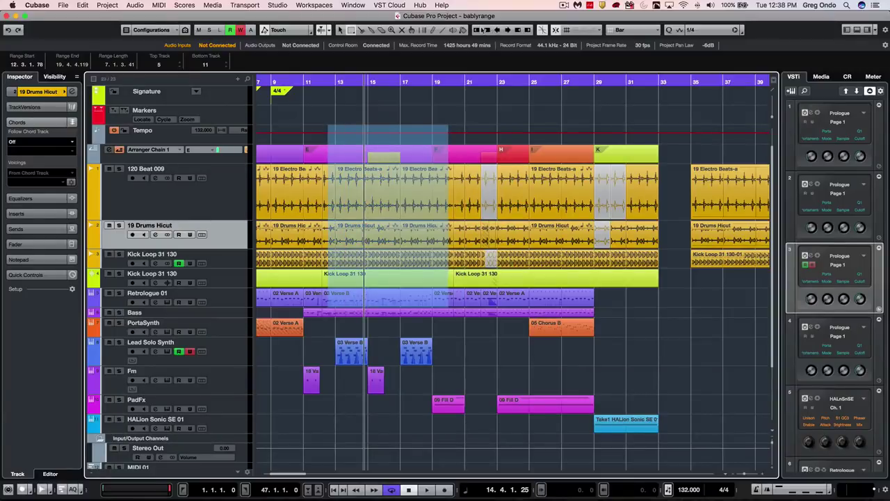
Trim only the range start four bars later with the Nudge Palette
click(481, 30)
click(482, 30)
click(481, 30)
click(481, 30)
Trim the range start earlier to 9.3.1.78, keeping the end at 19.4.4.119
click(475, 30)
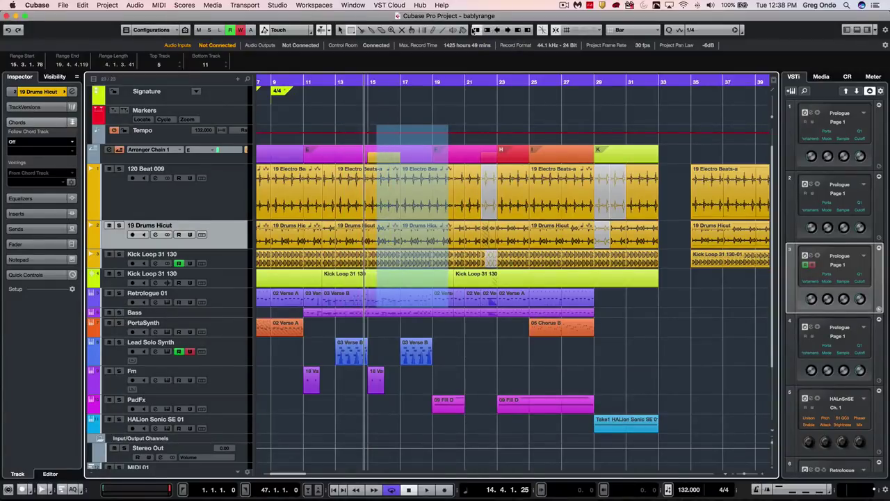
click(475, 30)
click(474, 30)
click(475, 30)
click(475, 30)
click(475, 30)
click(475, 30)
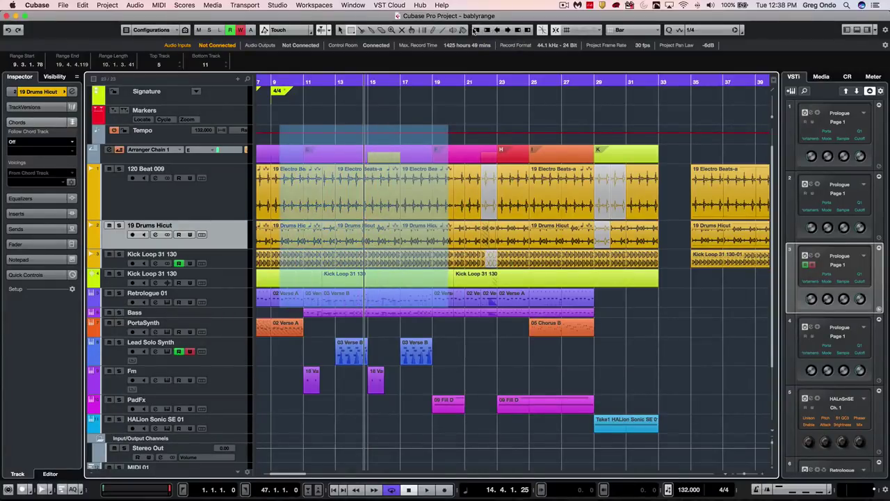
Trim only the range end three bars earlier with the Nudge Palette
click(519, 30)
click(520, 30)
click(519, 30)
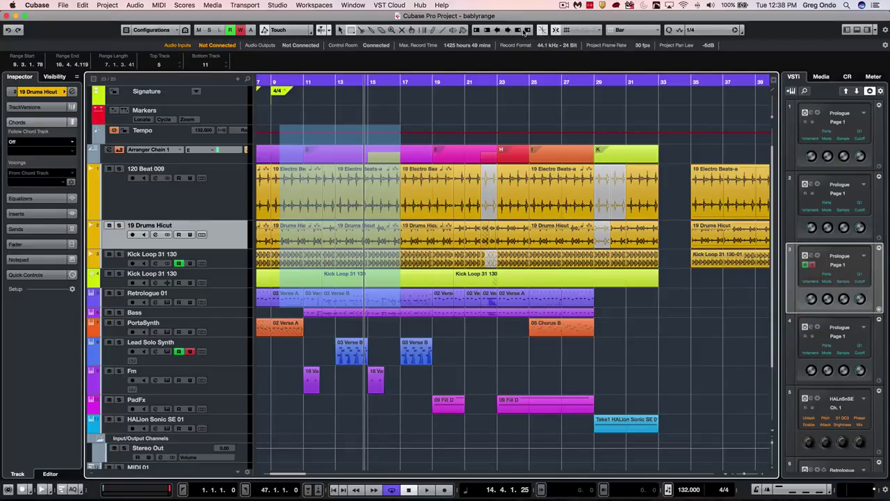
Extend the range end six bars later to 22.4.4.119 with the Nudge Palette
click(525, 31)
click(525, 31)
click(525, 30)
click(525, 31)
click(525, 31)
click(525, 31)
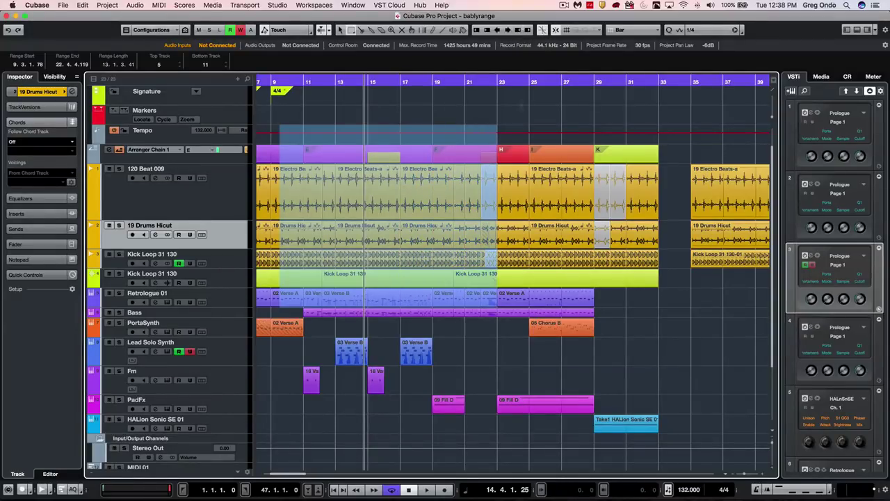
Draw a new range from bar 14 to bar 26 across 120 Beat 009 to Lead Solo Synth, and exclude the 19 Drums Hicut track
click(545, 117)
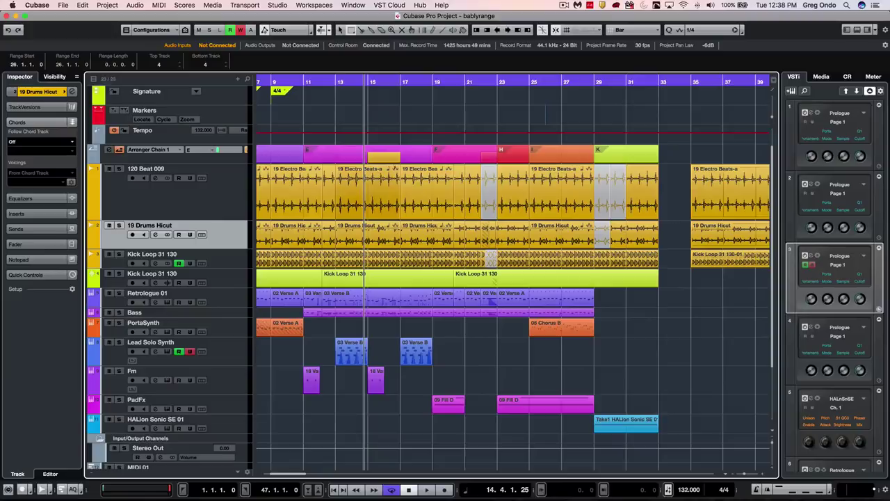
drag(368, 190, 483, 297)
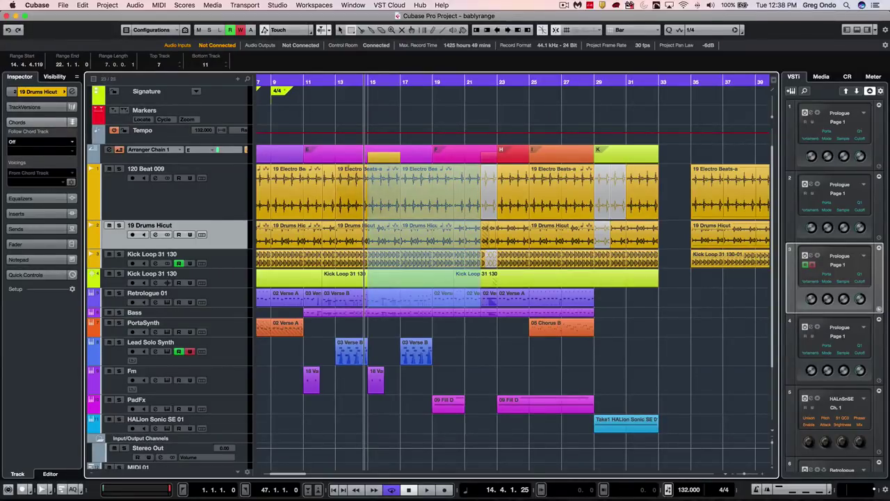
drag(351, 170, 545, 364)
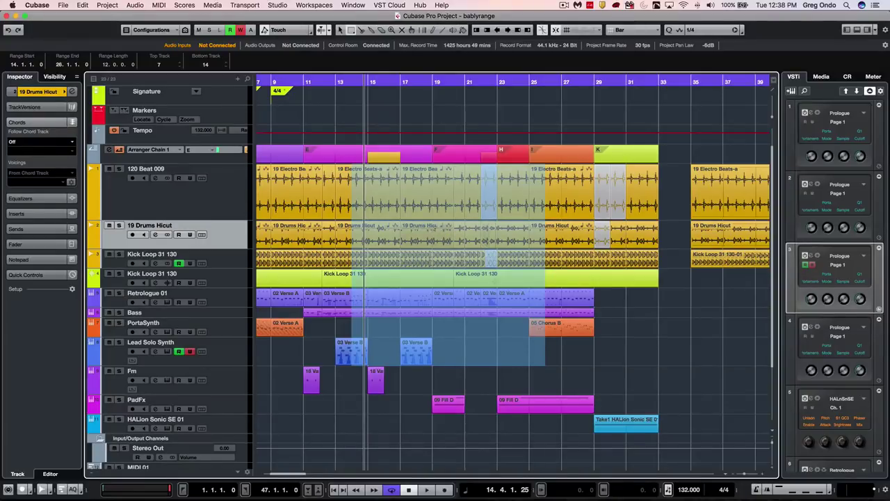
super+click(435, 229)
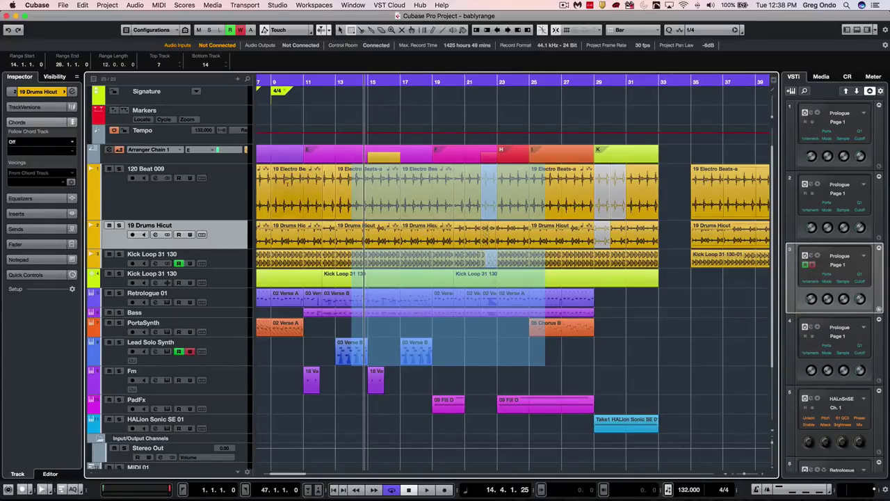
click(297, 121)
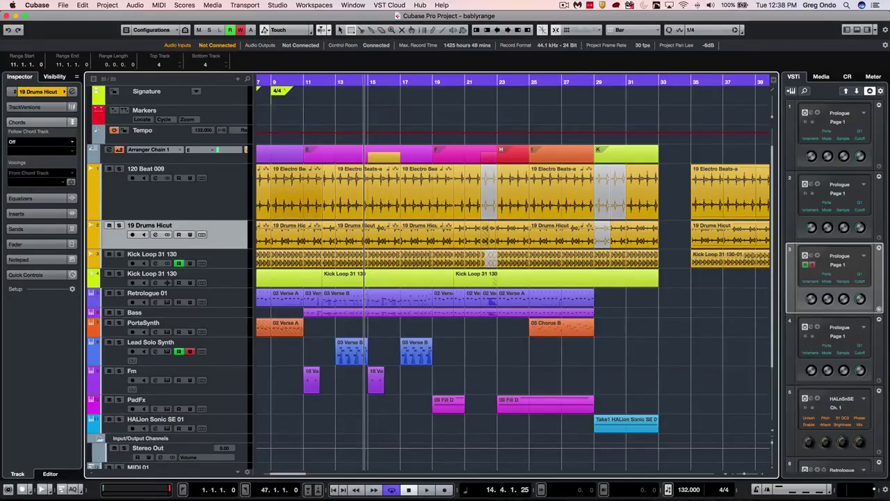
Select the 120 Beat 009 event at bar 9 as a range and extend it through the event ending at bar 29
double_click(294, 187)
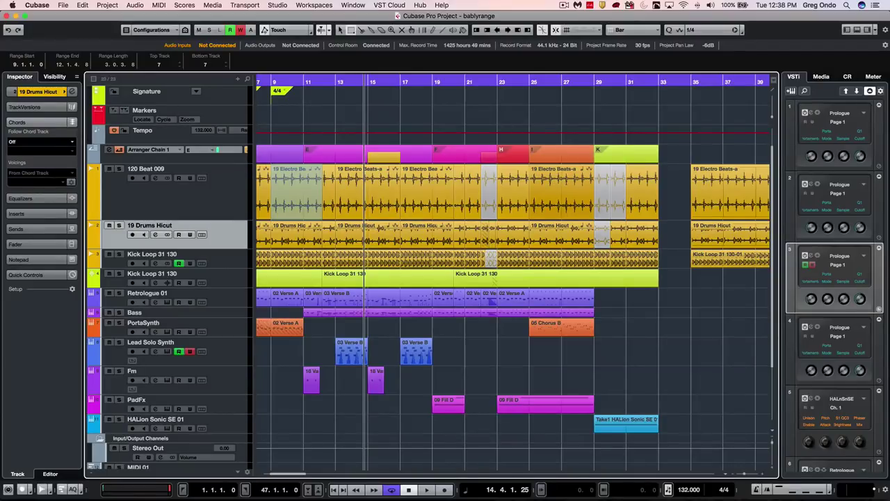
shift+double_click(566, 183)
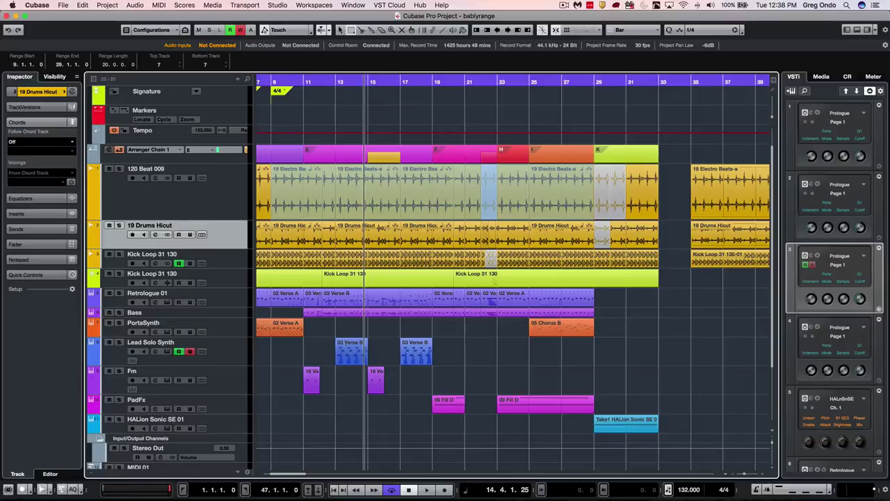
Start a range at bar 14 on Lead Solo Synth, extend it to bar 21 on Kick Loop 31 130, and clear it
click(348, 345)
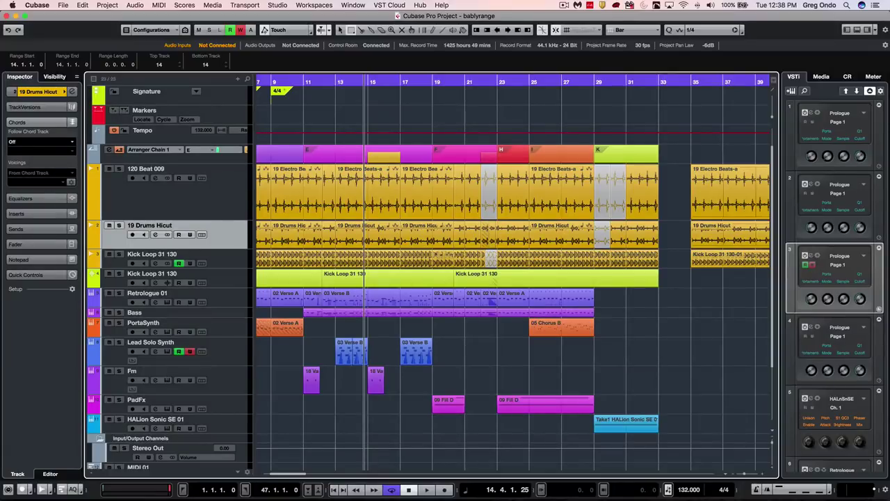
shift+click(460, 257)
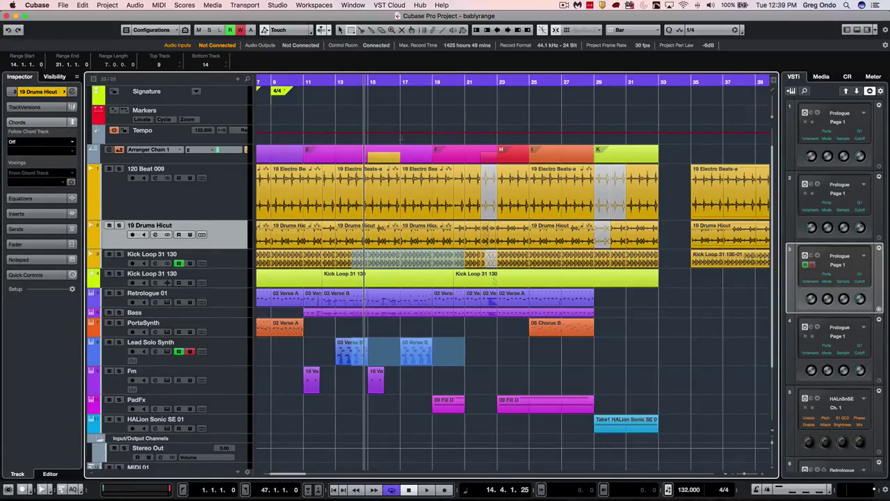
click(400, 137)
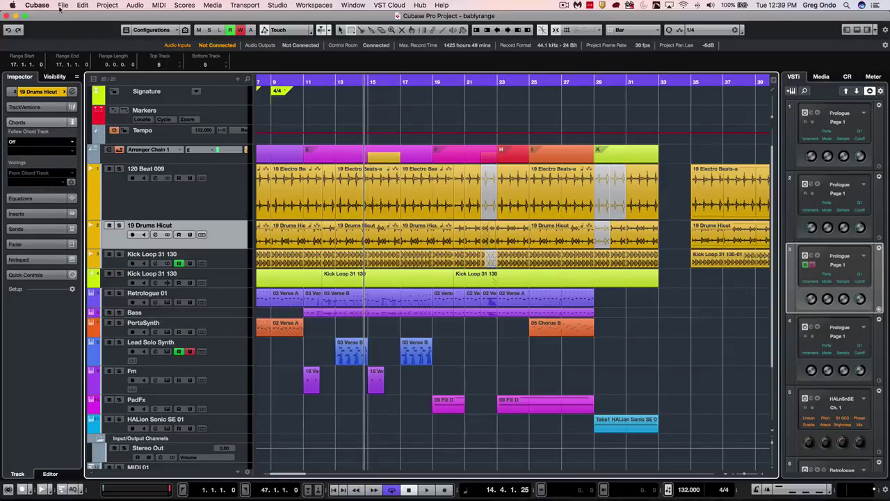
Enable Cycle Follows Range Selection in the Editing preferences
click(37, 6)
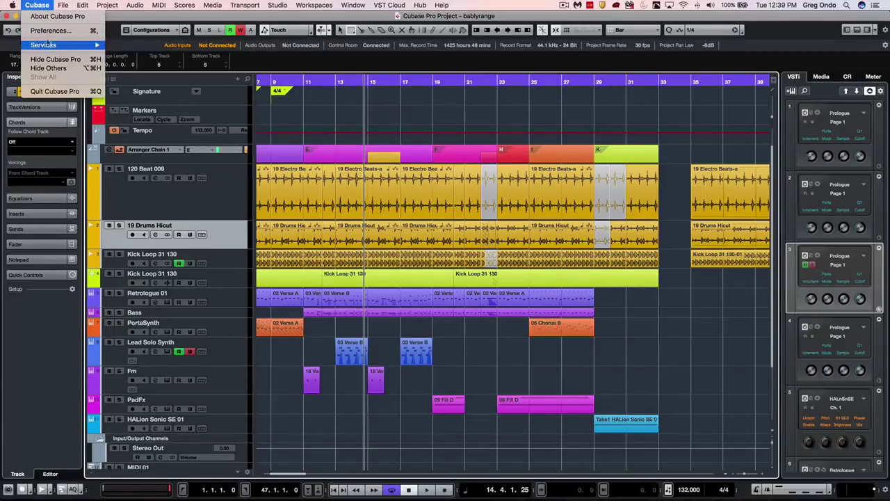
click(49, 31)
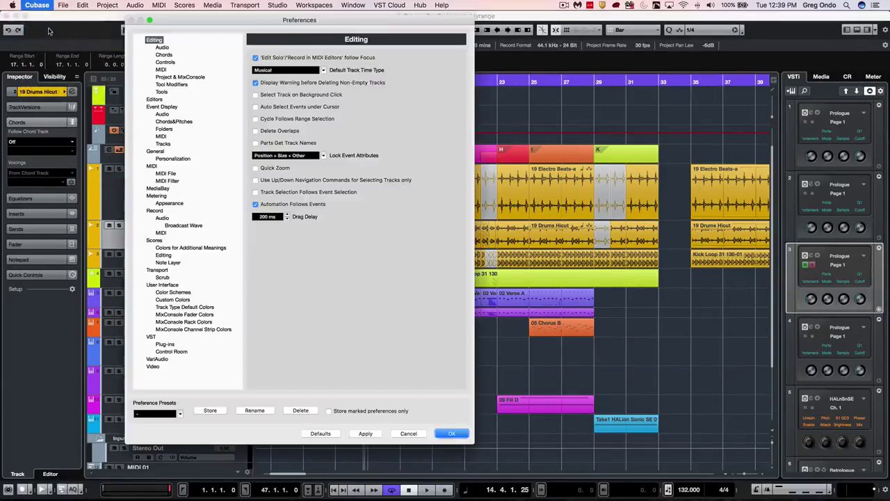
click(255, 119)
click(448, 436)
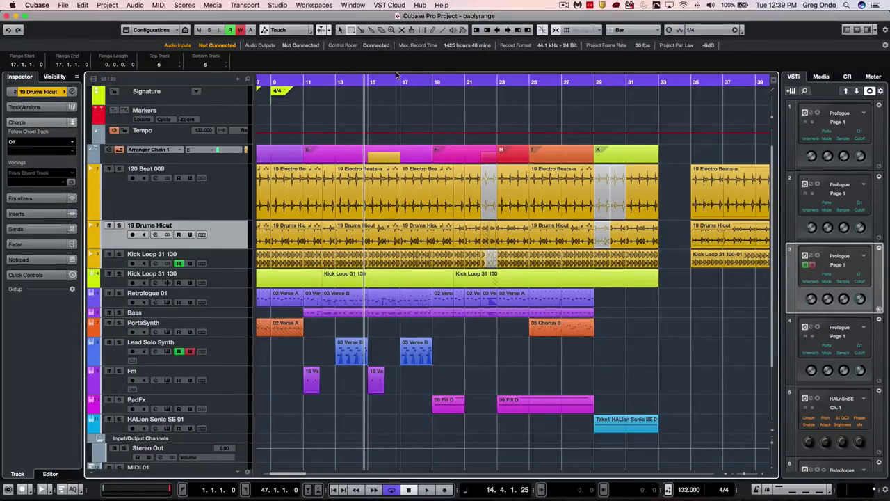
Draw several ranges over the audio tracks to move the cycle, ending with bars 21 to 26 on 19 Drums Hicut and Kick Loop 31 130
key(g)
key(g)
key(g)
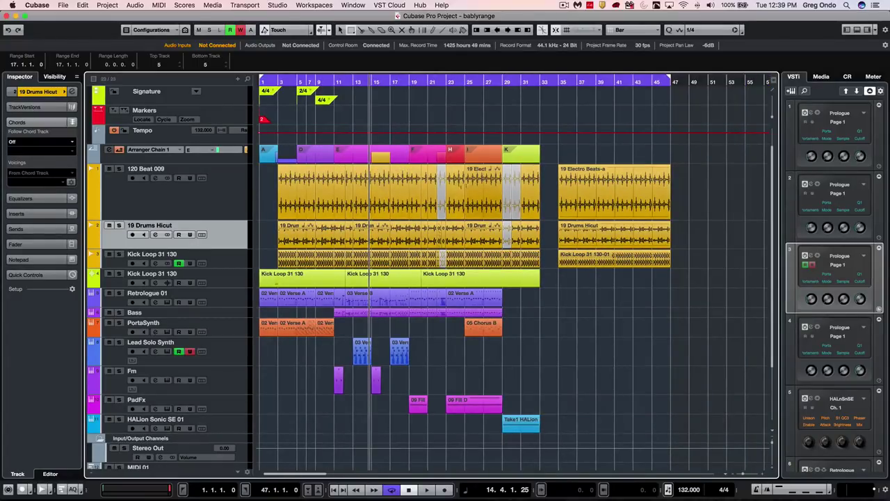
drag(467, 200, 415, 200)
drag(355, 201, 413, 191)
drag(399, 255, 433, 236)
drag(486, 154, 441, 172)
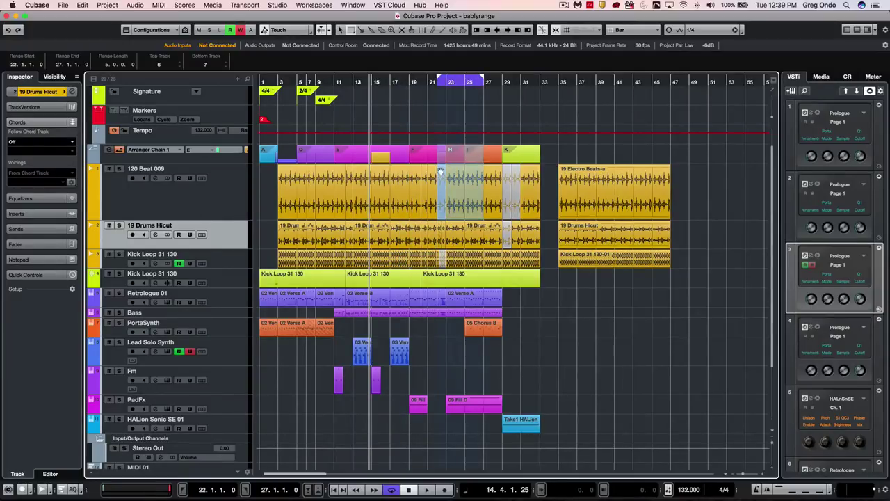
drag(429, 239, 390, 232)
drag(355, 195, 445, 194)
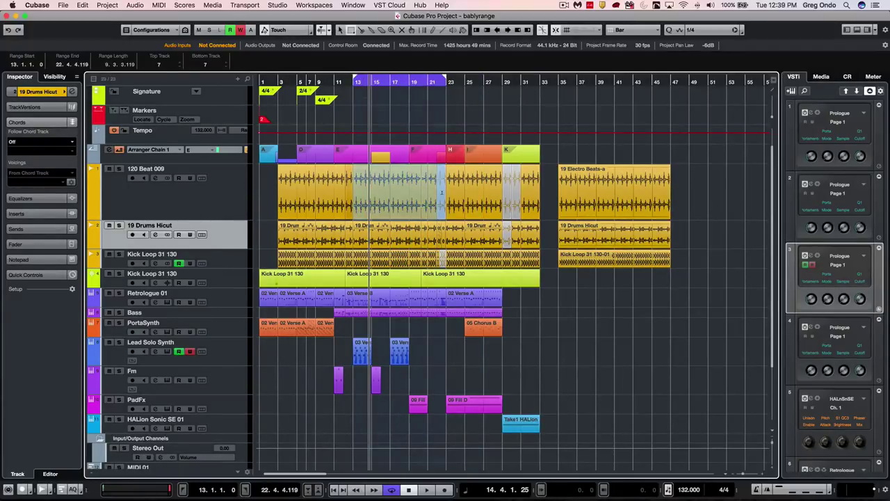
drag(474, 235, 428, 256)
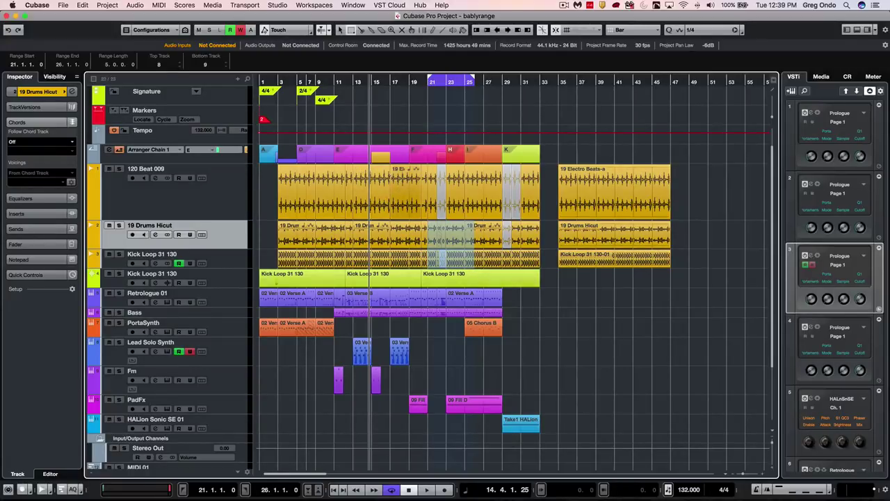
Delete the content from 14.4.4.119 to 22.1.1.0 across 120 Beat 009 to Retrologue 01, and undo the deletion
drag(406, 192, 437, 298)
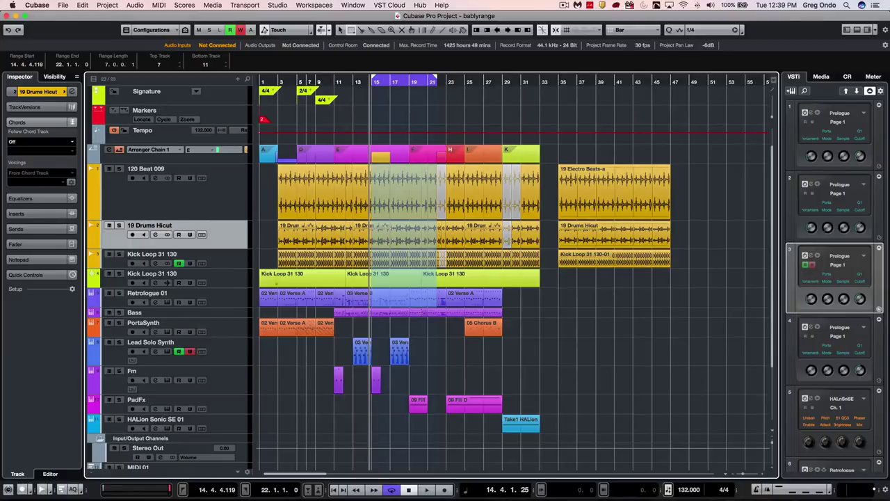
key(Delete)
key(super+z)
key(Delete)
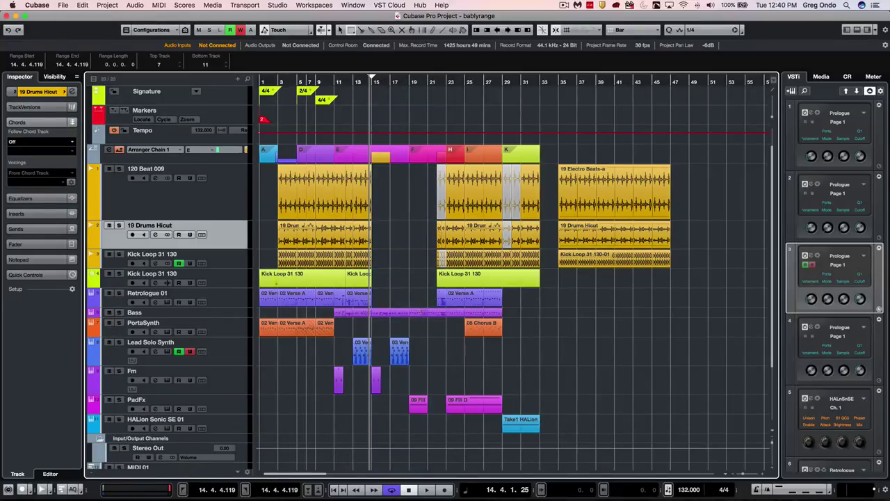
key(super+z)
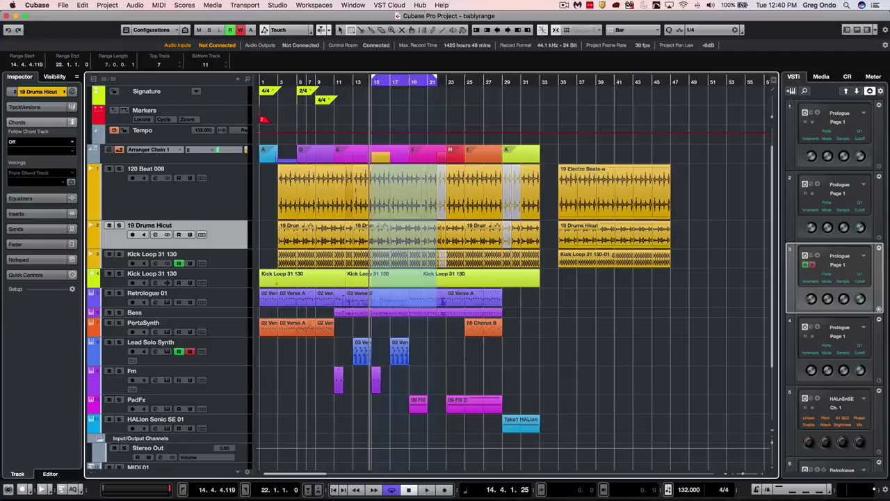
Delete bars 13 to 21 across 120 Beat 009 to Retrologue 01, excluding 19 Drums Hicut, and undo the deletion
drag(352, 213, 426, 299)
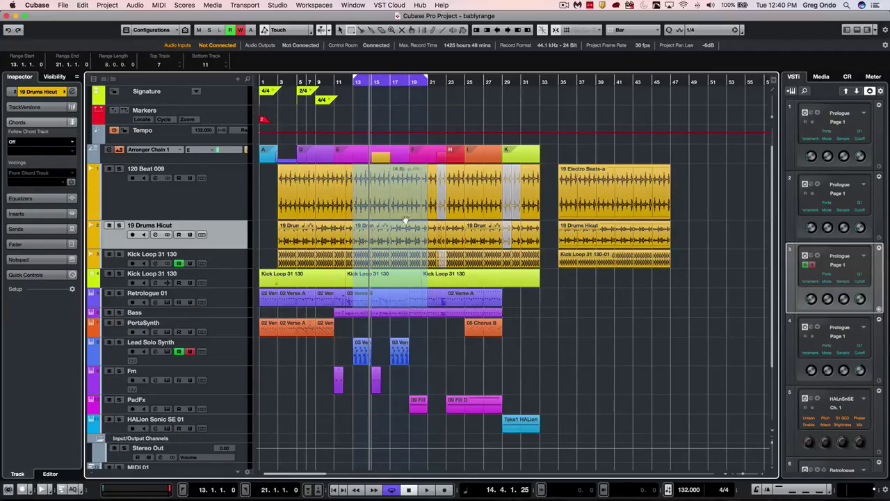
super+click(394, 237)
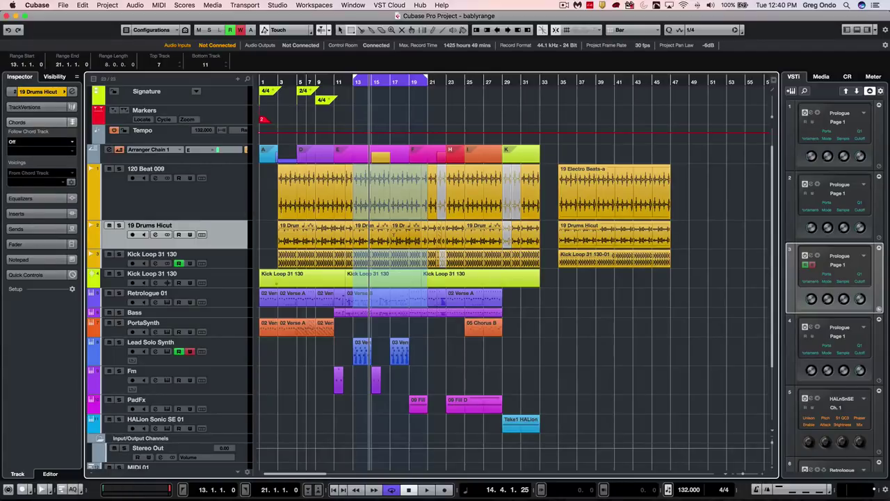
key(Delete)
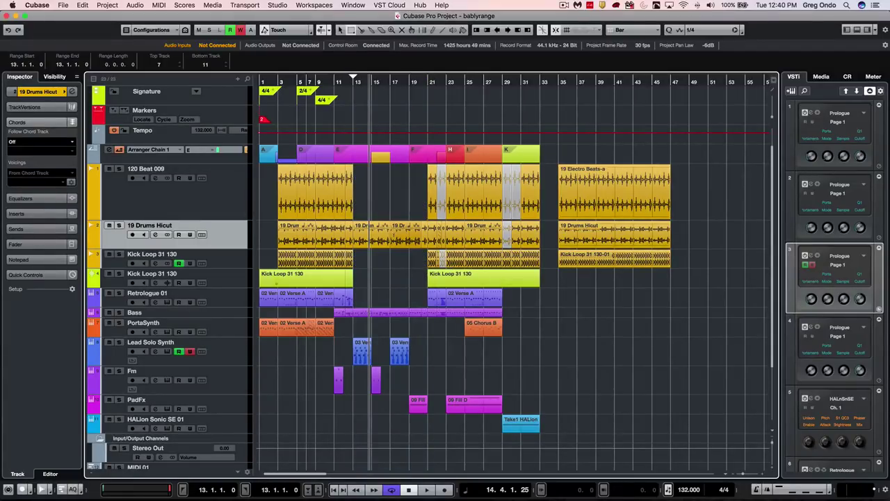
click(394, 236)
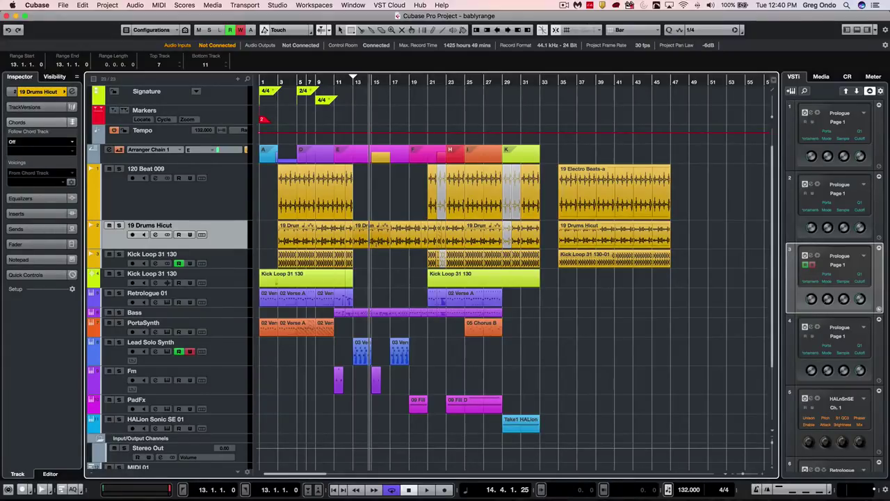
key(super+z)
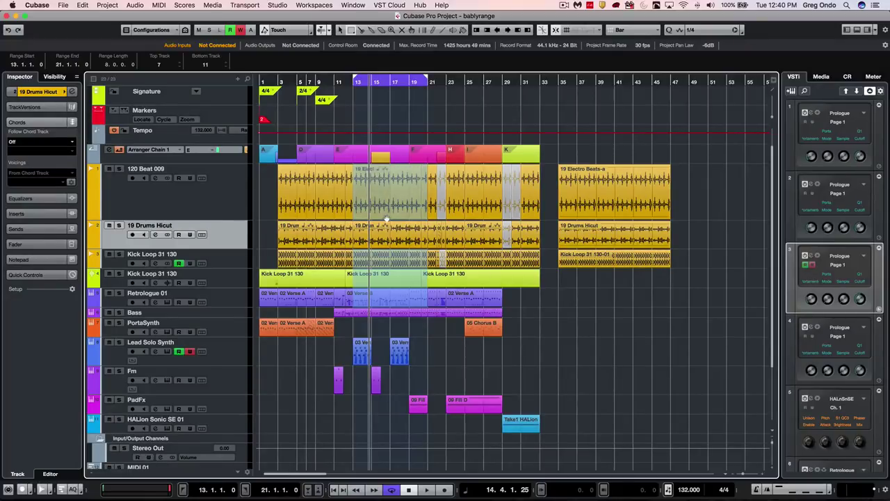
key(super+z)
Apply Delete Time to the range from bar 12 to bar 21 across 120 Beat 009 to Lead Solo Synth, and undo it
click(351, 182)
mouse_move(343, 182)
mouse_down()
mouse_move(389, 299)
mouse_move(418, 312)
mouse_move(429, 354)
mouse_up()
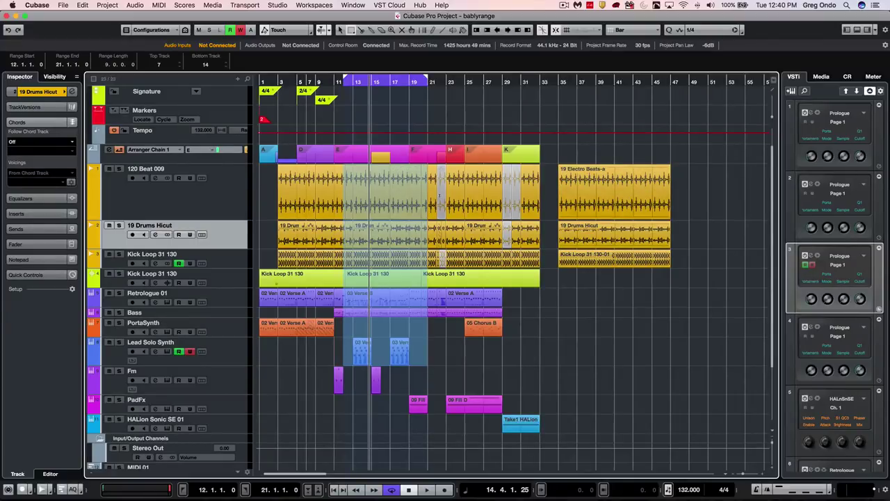
key(shift+BackSpace)
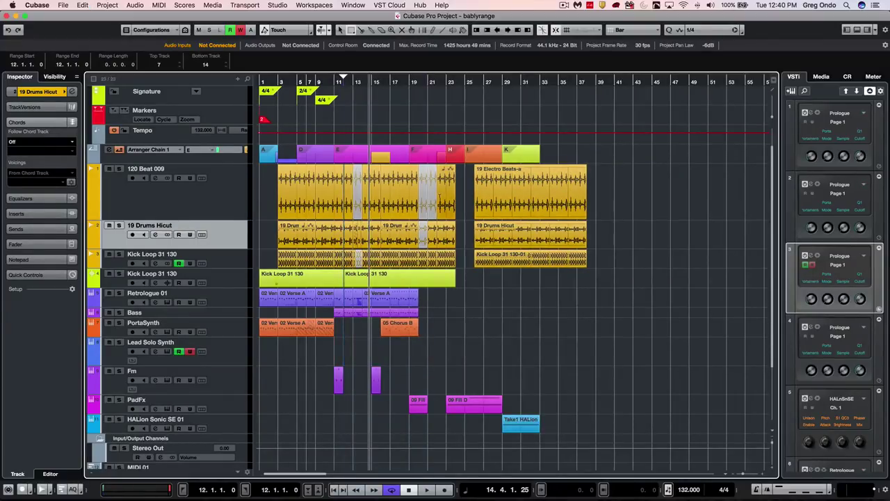
key(super+z)
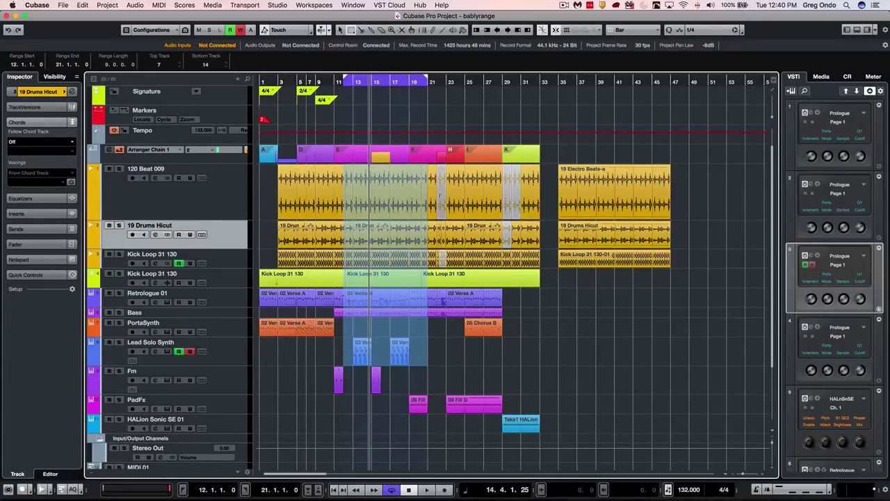
key(shift+BackSpace)
key(super+z)
Clear the current range and look over the available Range editing commands
click(429, 113)
right_click(449, 113)
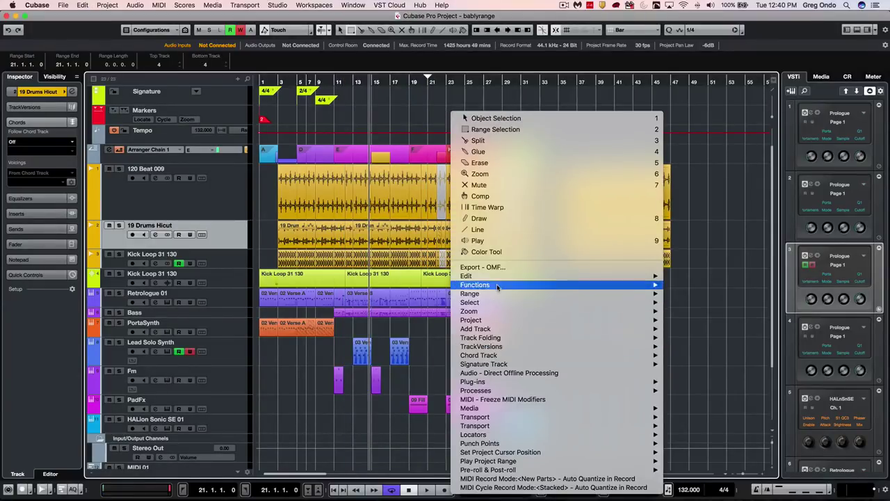
mouse_move(500, 293)
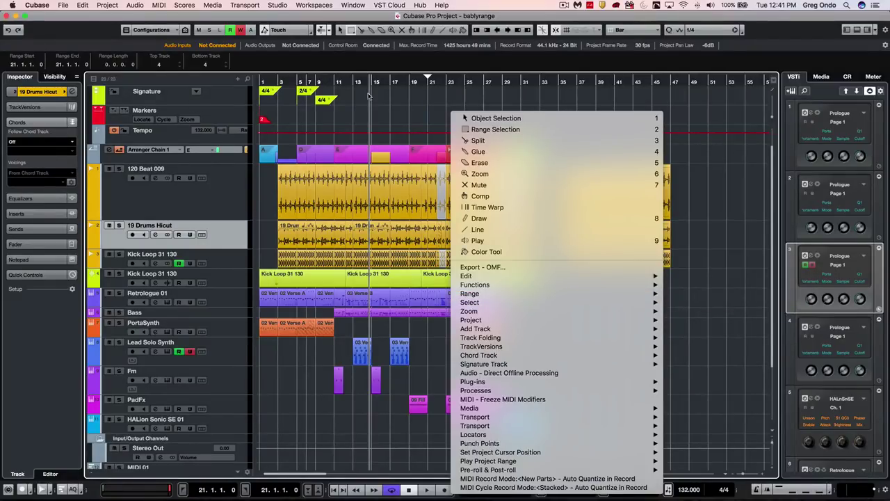
click(78, 6)
click(81, 6)
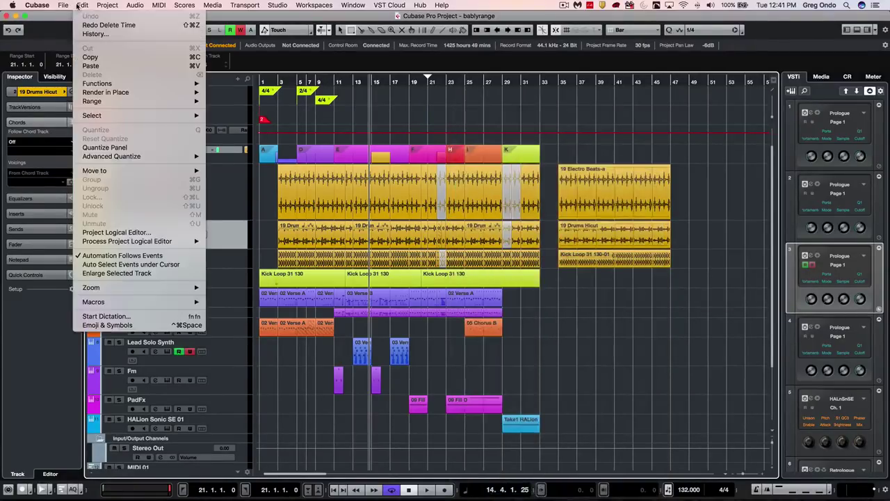
mouse_move(123, 100)
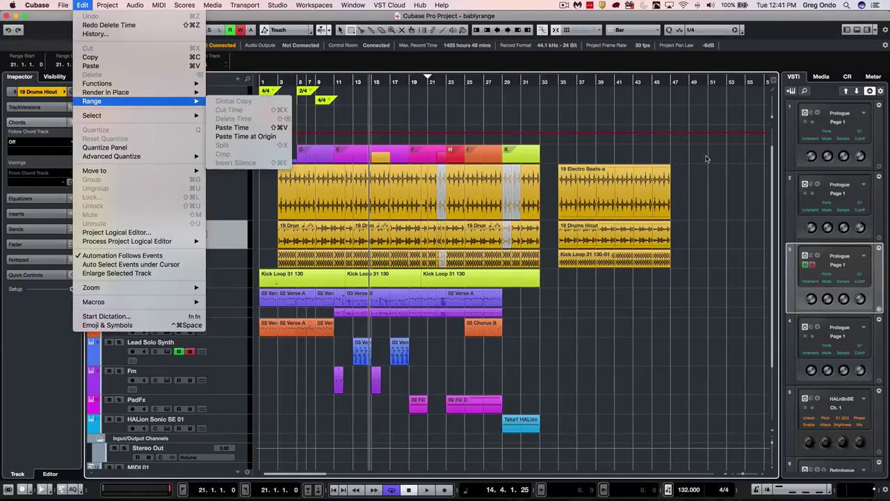
click(582, 137)
Duplicate the range from 38.4.4.119 to 43.1.1.0 across 120 Beat 009, 19 Drums Hicut and Kick Loop 31 130, and undo the duplicates
right_click(585, 152)
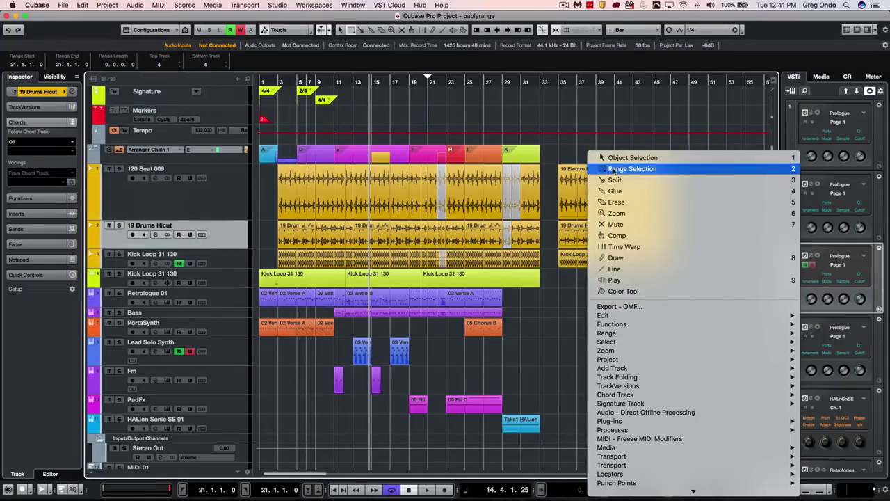
click(626, 169)
drag(596, 195, 633, 260)
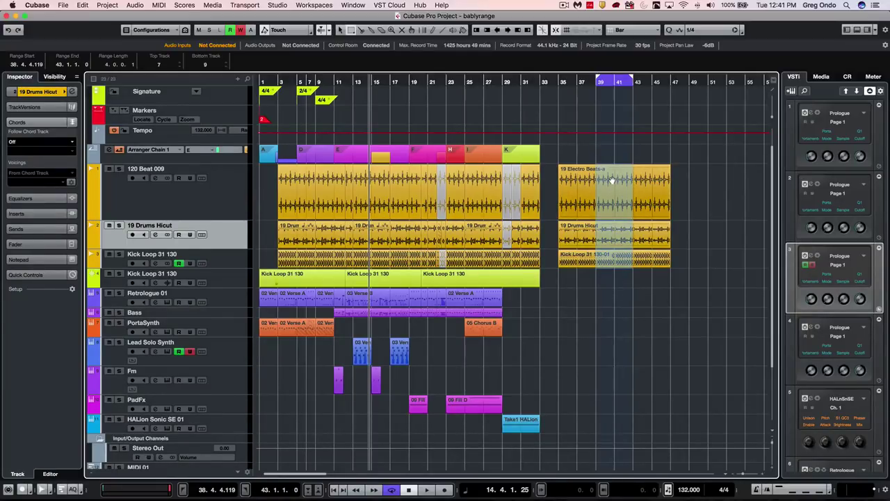
drag(611, 181, 717, 181)
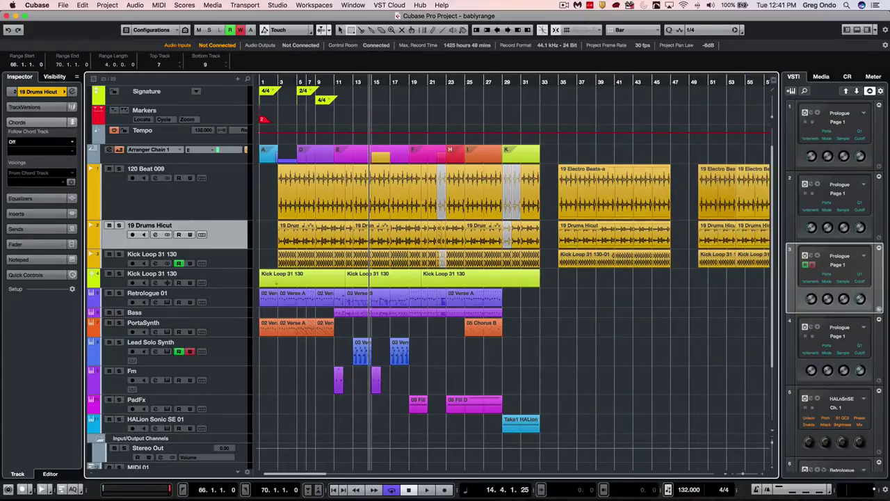
key(g)
key(super+z)
key(super+z)
key(super+z)
key(super+z)
key(super+z)
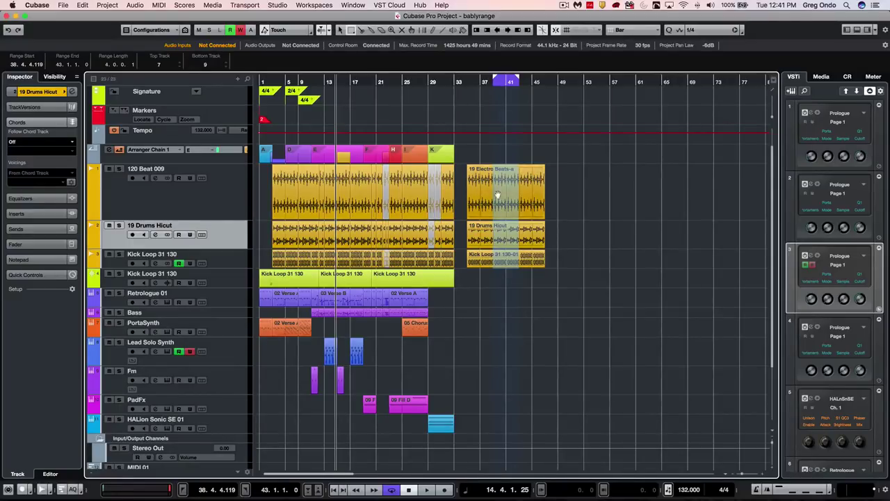
Insert silence in the range from 38.4.4.119 to 43.1.1.0 on the three audio tracks, and undo it
click(82, 5)
mouse_move(96, 103)
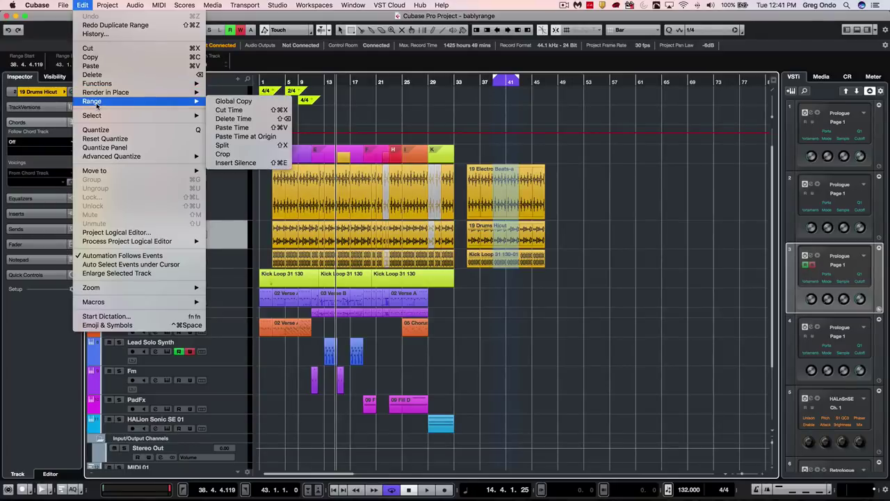
click(235, 162)
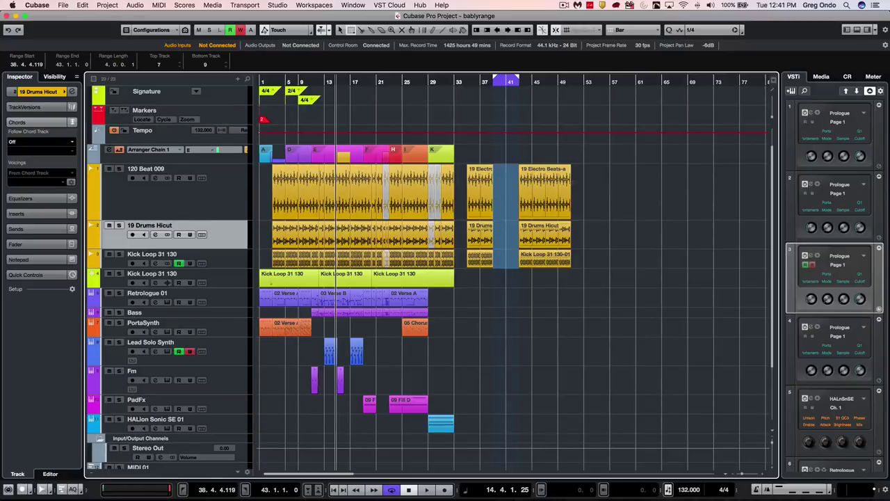
key(super+shift+BackSpace)
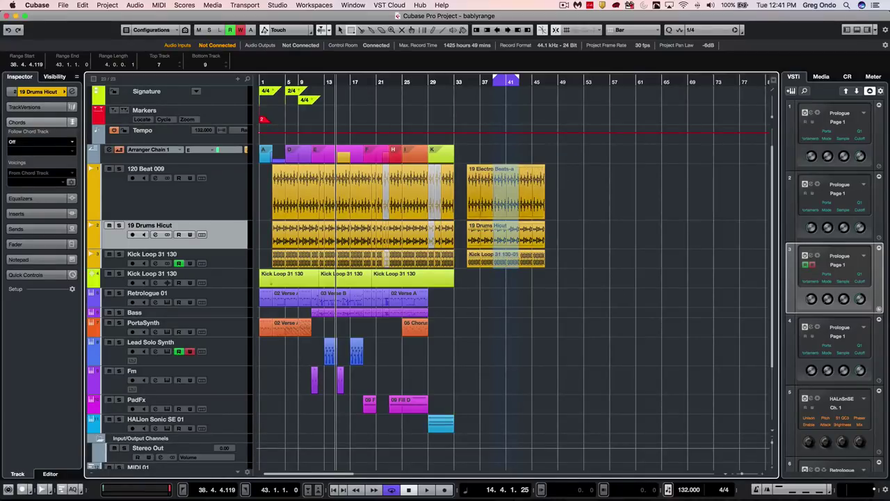
Crop the three audio tracks' events to a range from bar 38 to bar 43, and undo the crop
drag(485, 191, 519, 255)
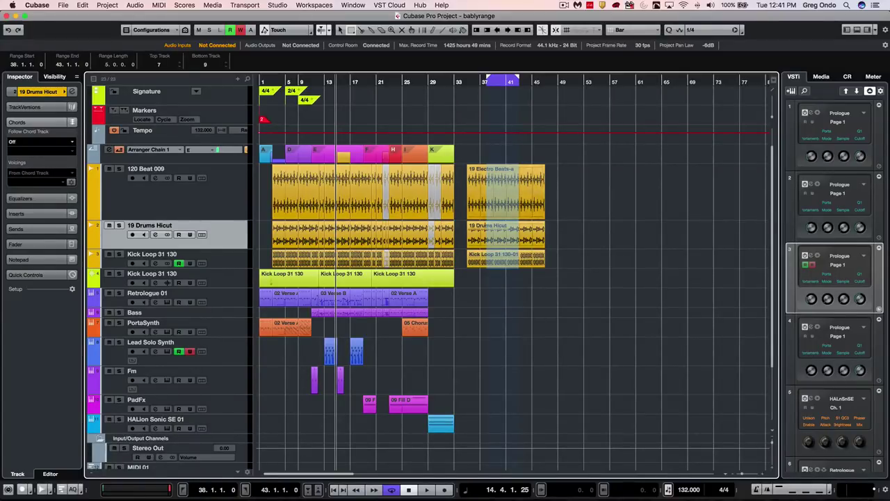
click(82, 5)
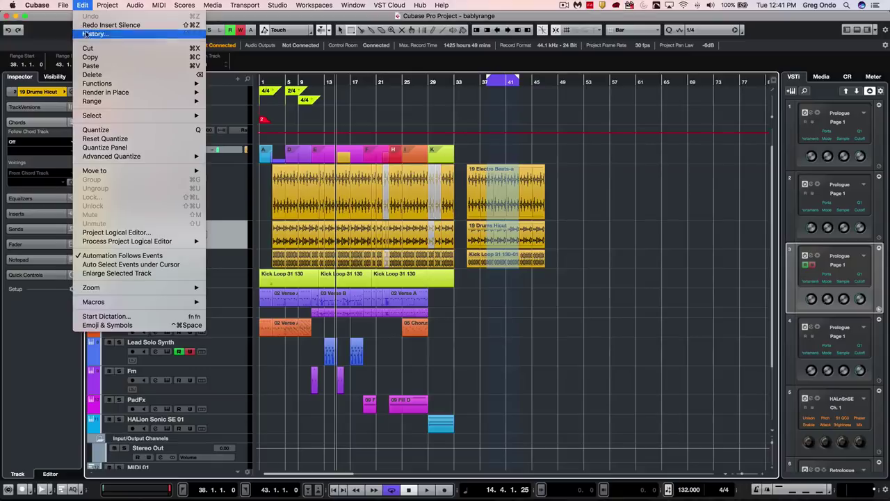
mouse_move(97, 102)
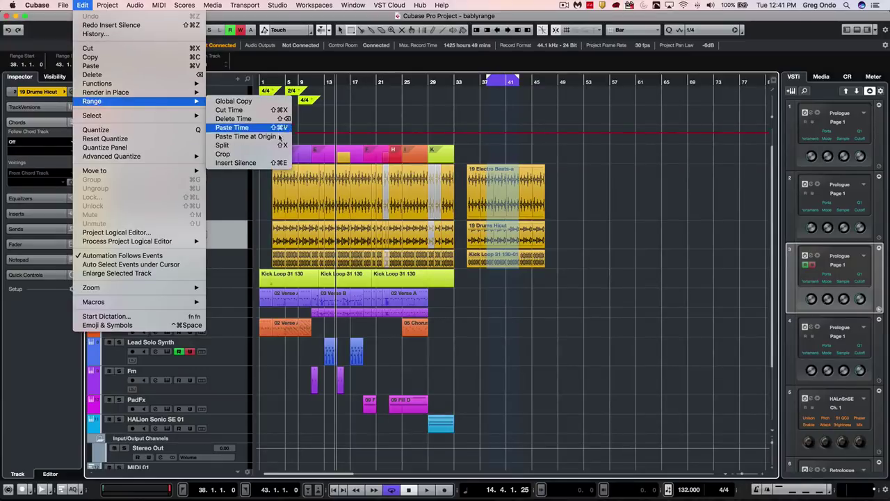
click(262, 159)
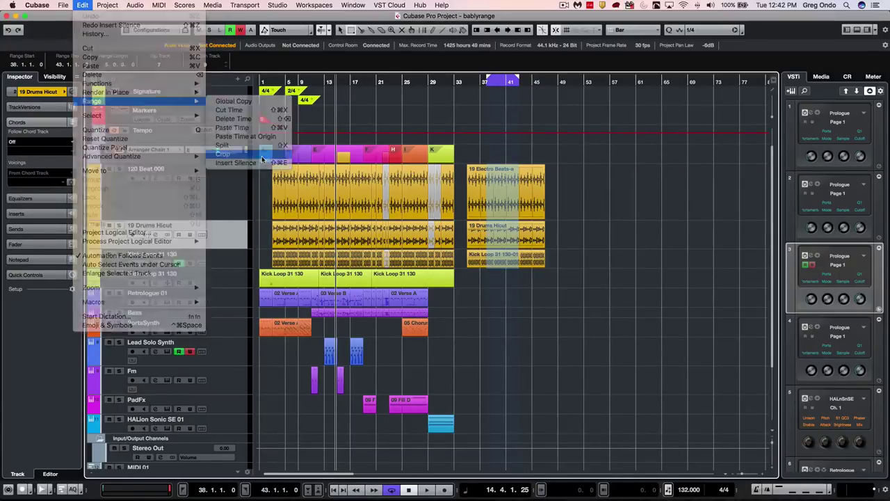
key(super+z)
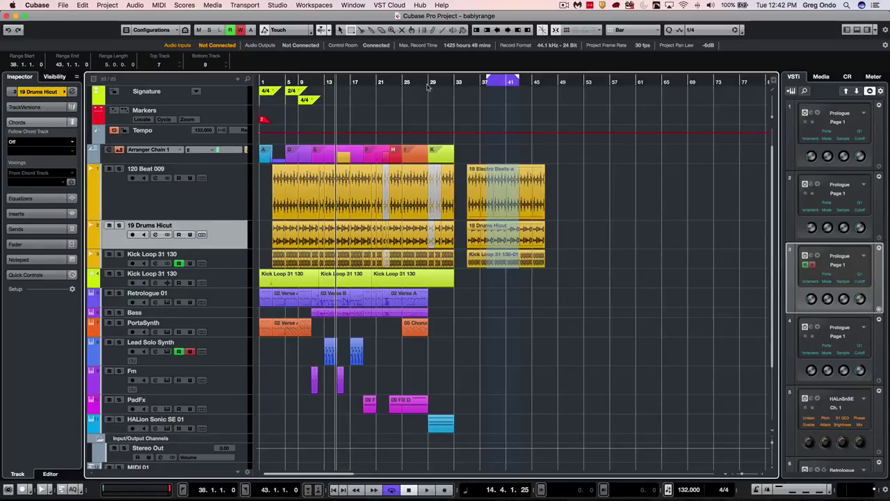
Split the events on the three audio tracks at the edges of a range from 37.1.1.0 to 44.4.4.119
drag(513, 192, 480, 259)
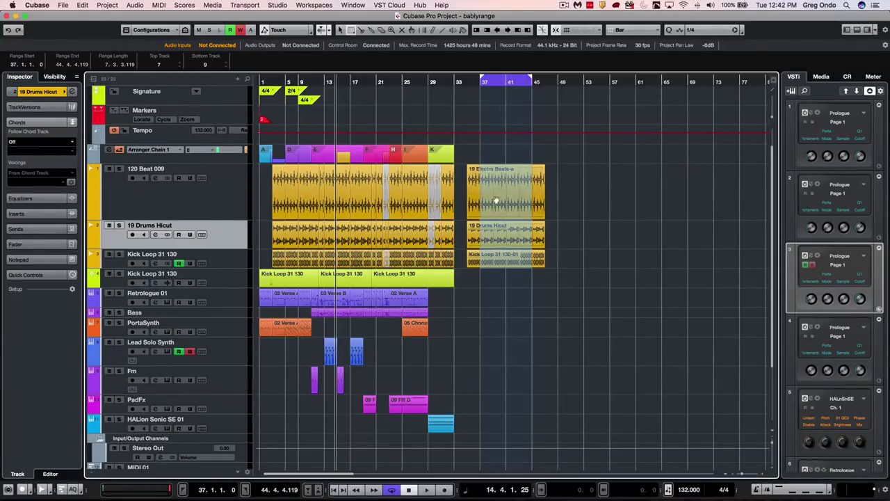
click(84, 6)
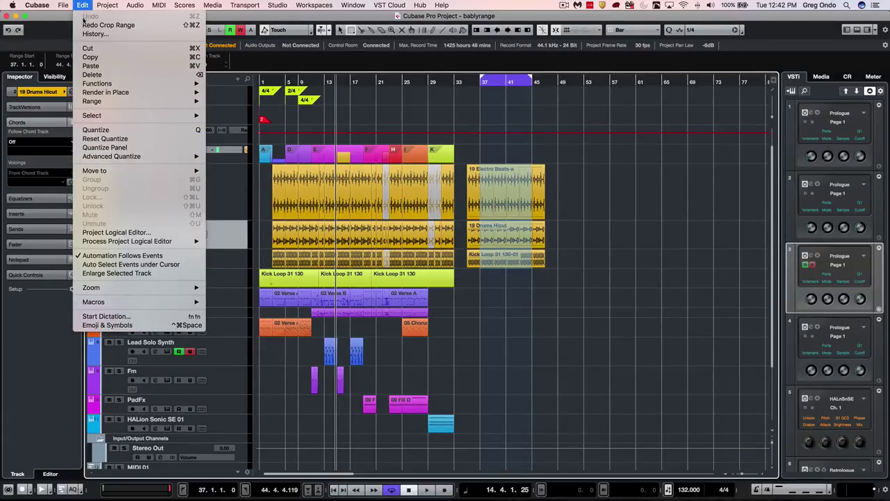
mouse_move(174, 101)
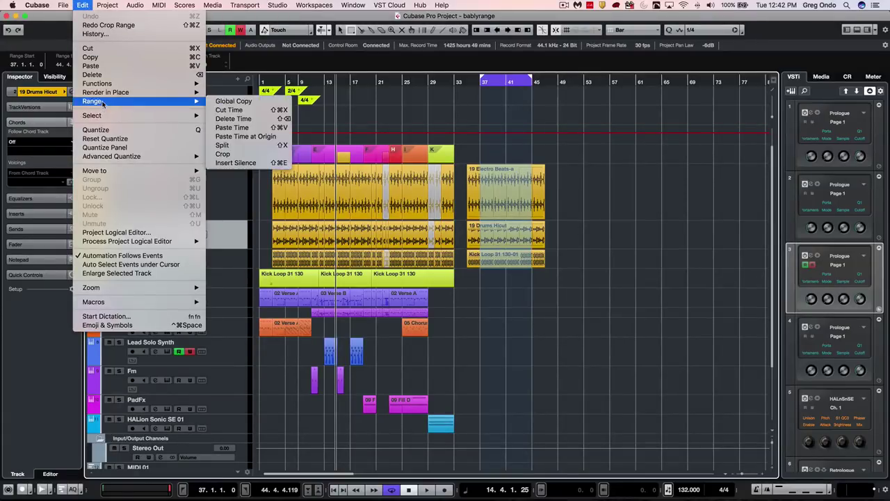
click(243, 144)
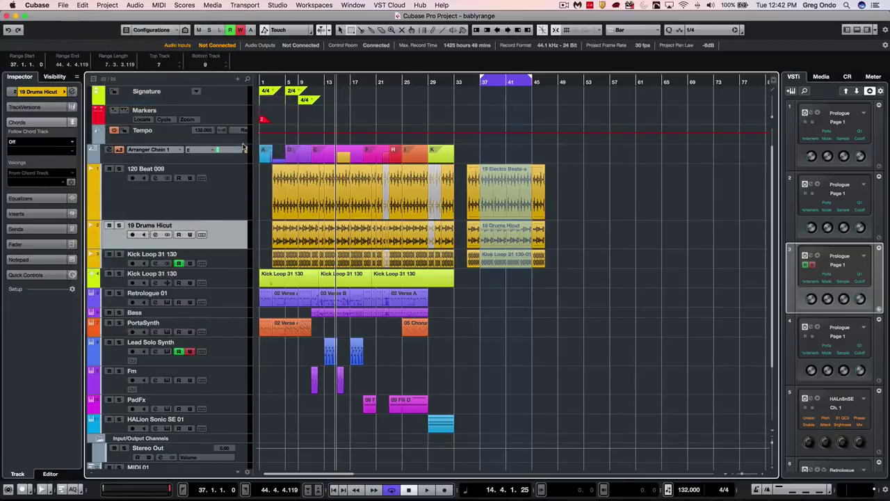
Select the middle split events on the three audio tracks, move them later in the timeline, and undo the move
right_click(502, 144)
click(502, 145)
drag(502, 145, 504, 278)
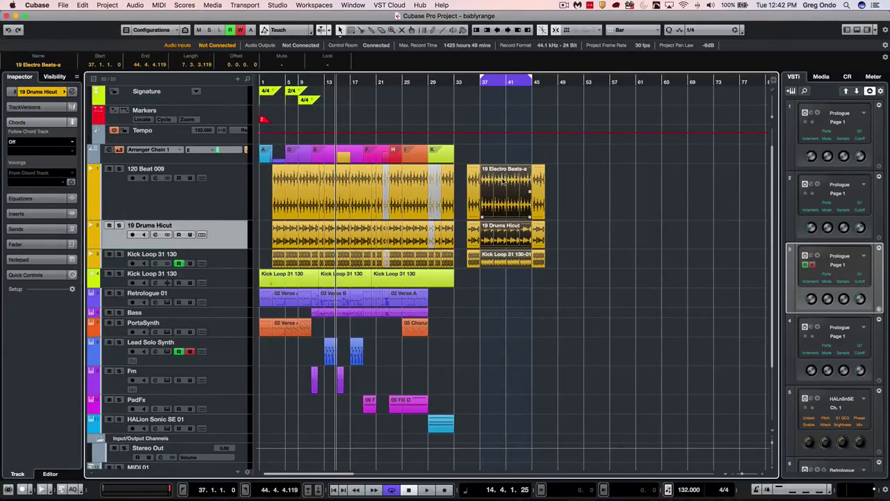
drag(503, 182, 606, 180)
key(super+z)
Return the project cursor to 1.1.1.0 and add a cycle marker from a range over bars 13 to 20 on 120 Beat 009
drag(313, 80, 223, 80)
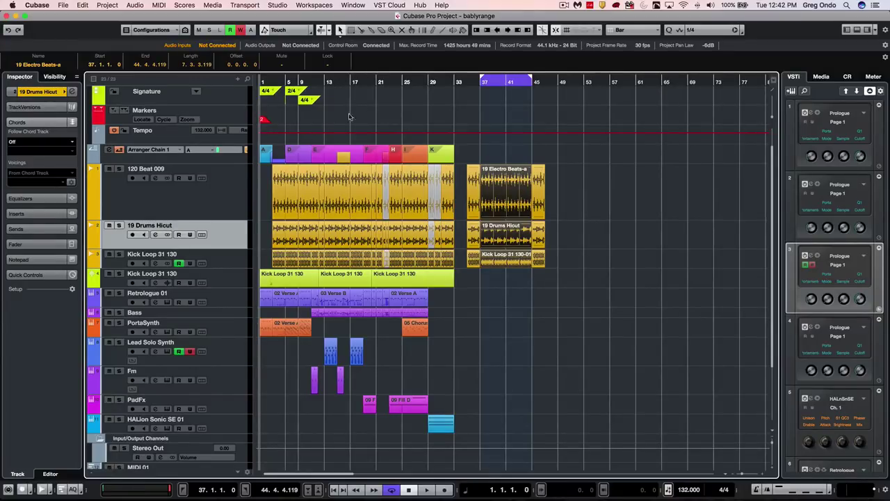
right_click(334, 169)
click(381, 184)
drag(326, 178, 368, 220)
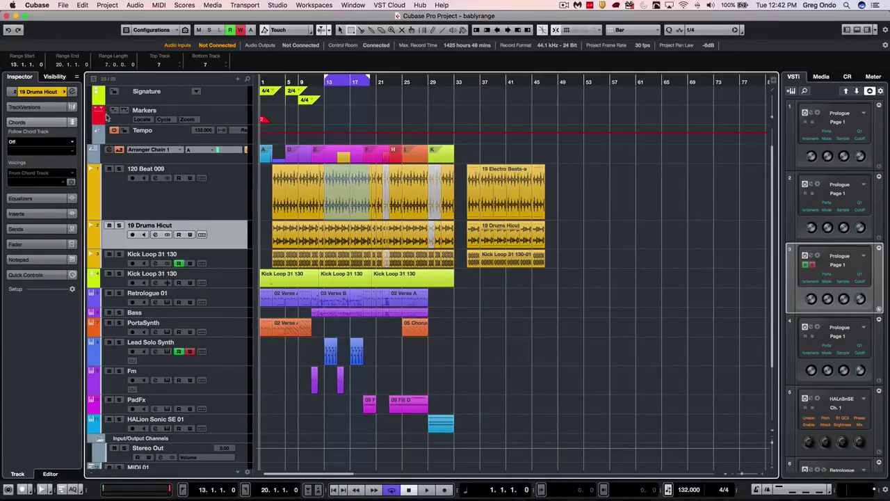
click(126, 109)
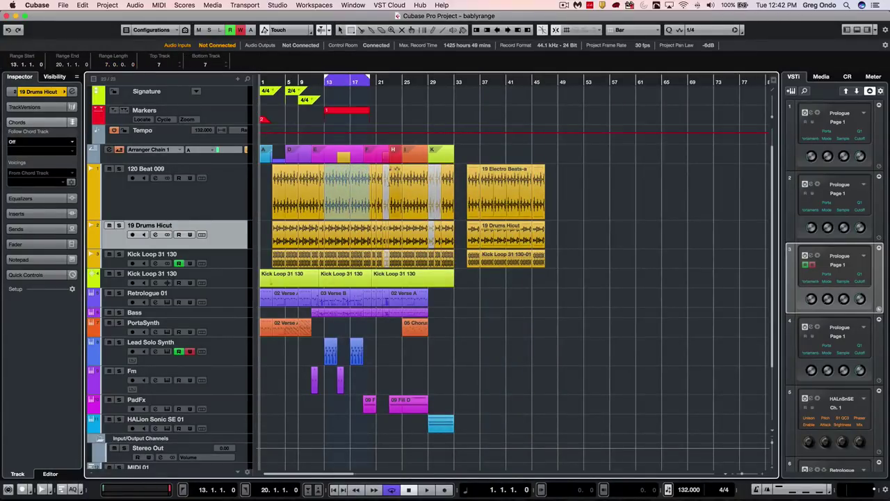
Add cycle markers from a 22.4.4.119 to 30.1.1.0 range on 120 Beat 009 and a bar 1 to 11 range over Markers and Tempo
drag(390, 185, 435, 185)
click(124, 112)
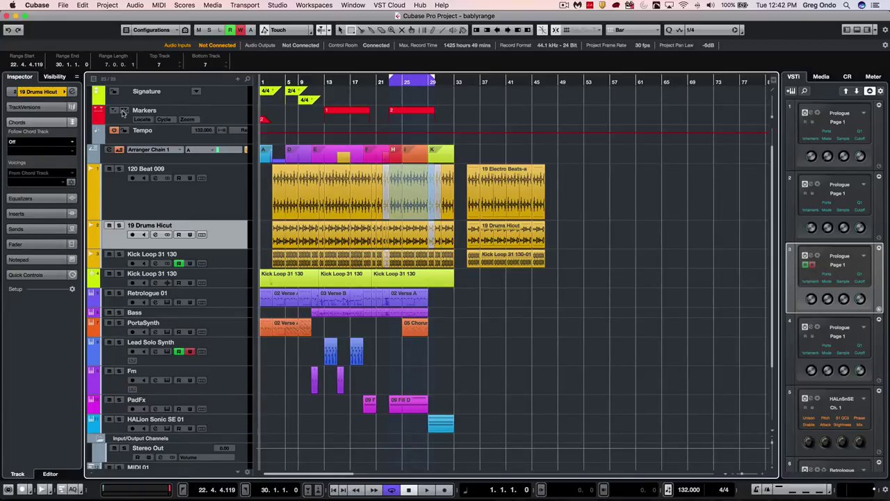
drag(311, 115, 260, 127)
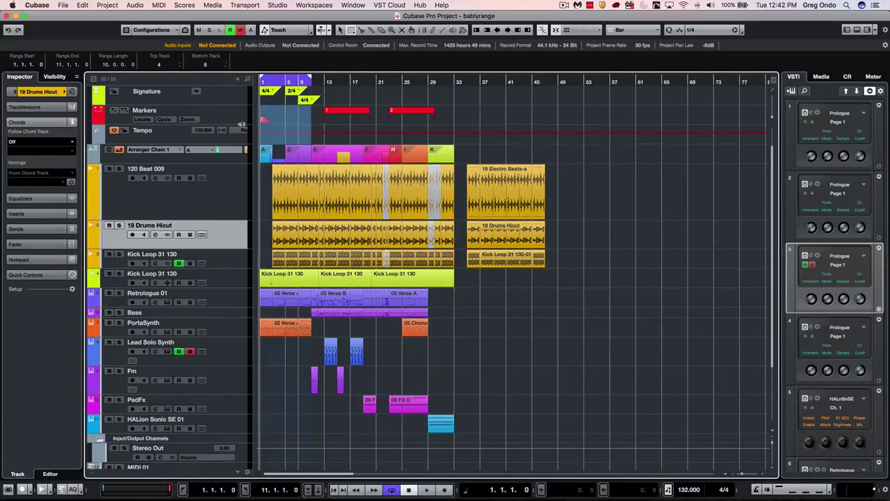
click(125, 111)
Draw tempo changes on the Tempo track with the Draw tool, ending with a 120.000 Ramp point at 6.1.1.0
right_click(277, 129)
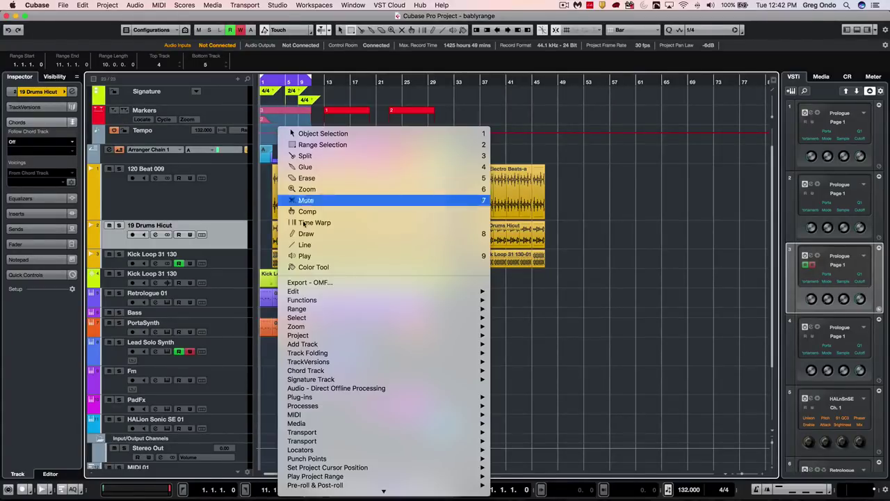
click(308, 234)
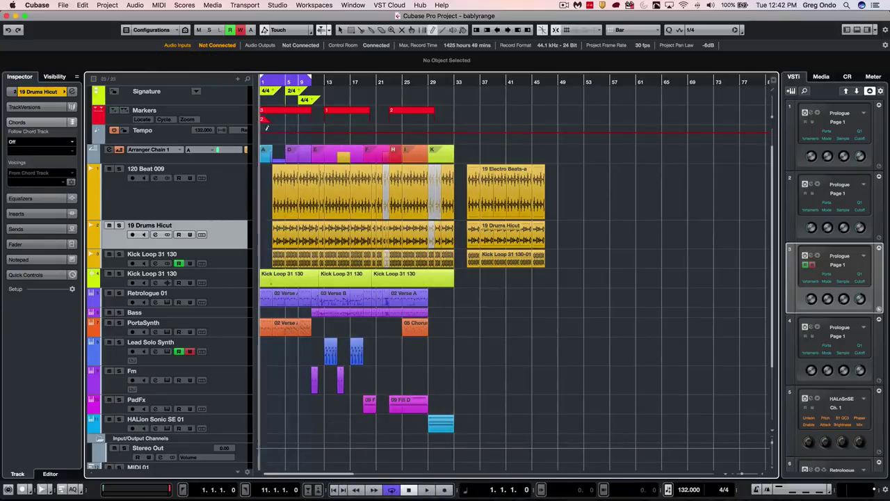
drag(267, 130, 291, 133)
click(290, 134)
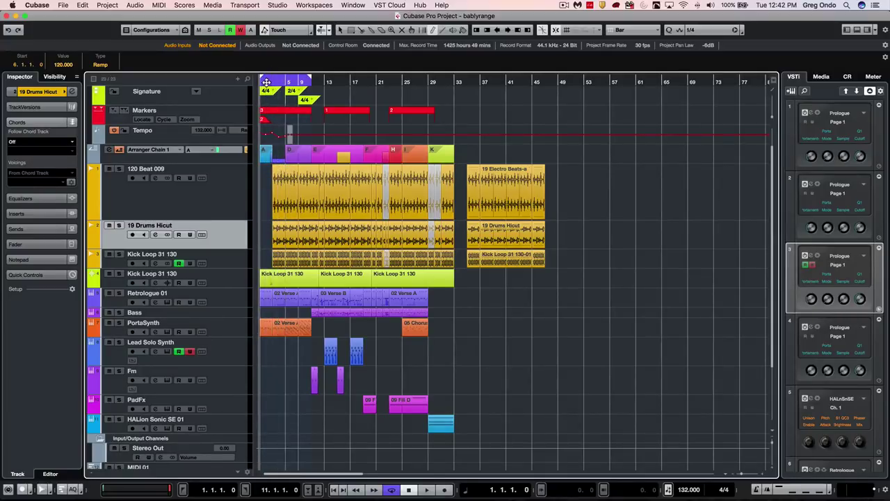
key(h)
key(h)
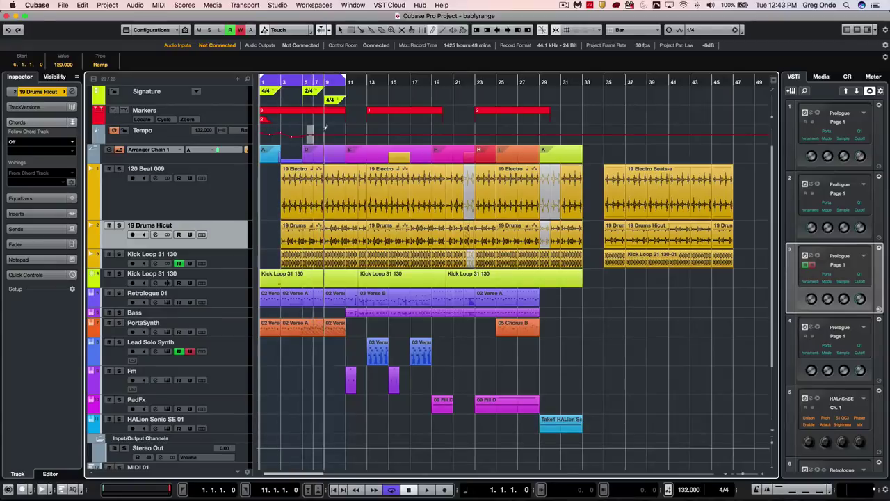
Draw a range from 1.1.1.0 to 10.1.4.15 over the Markers and Tempo tracks, and clear it
right_click(303, 179)
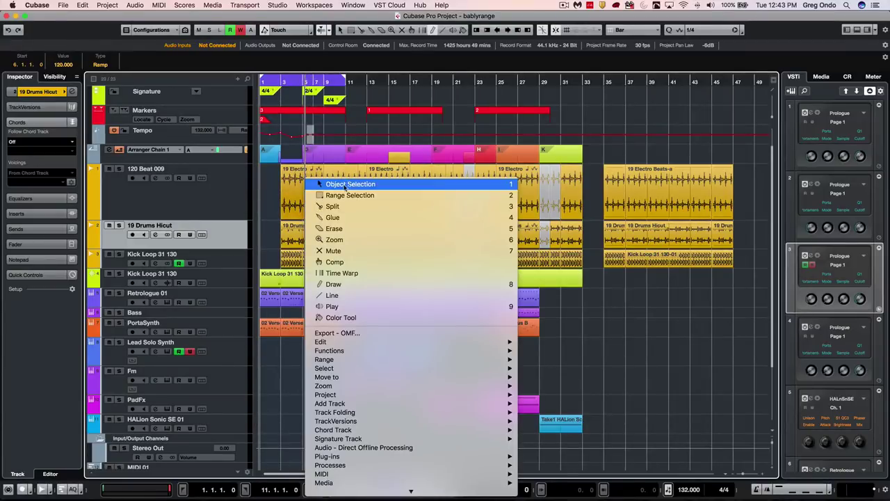
click(336, 115)
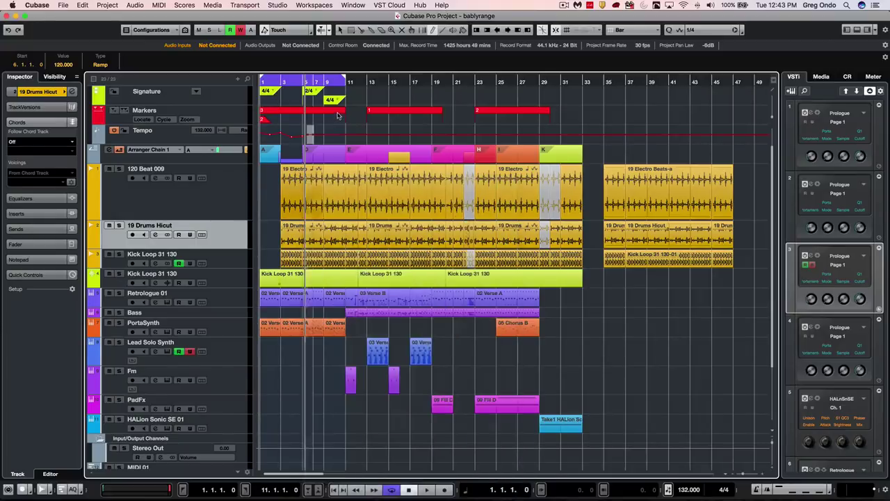
right_click(289, 106)
click(327, 127)
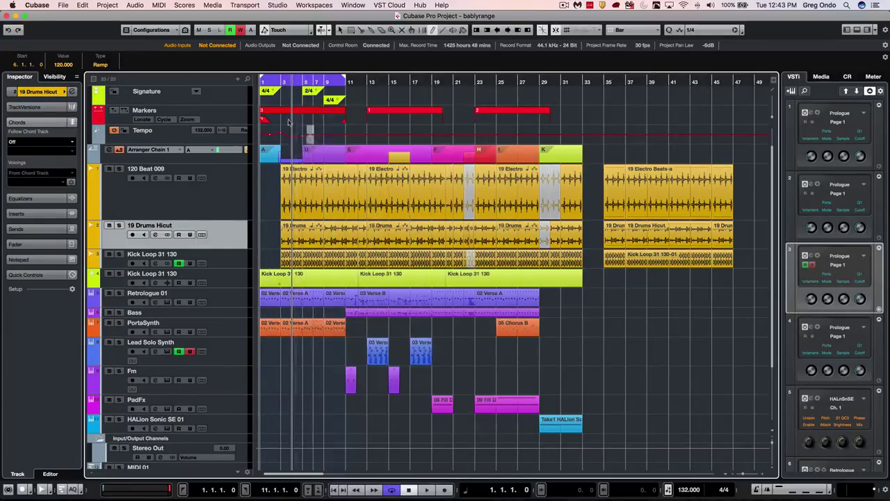
double_click(296, 110)
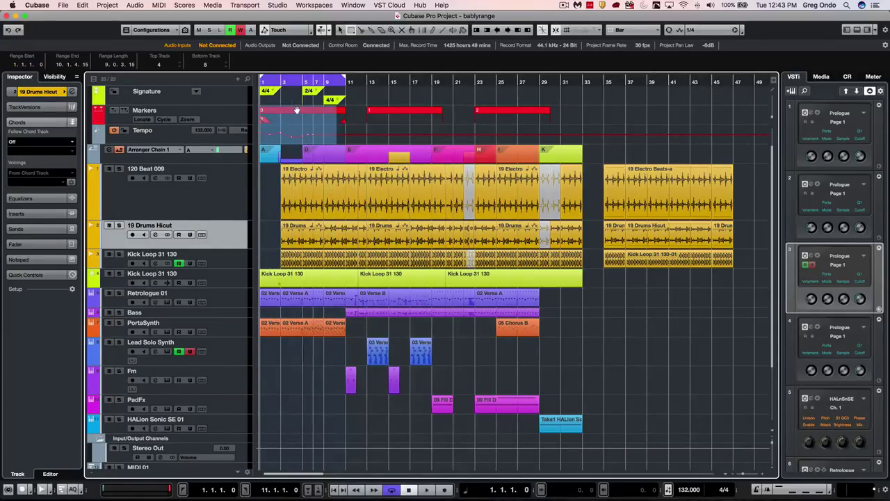
click(352, 117)
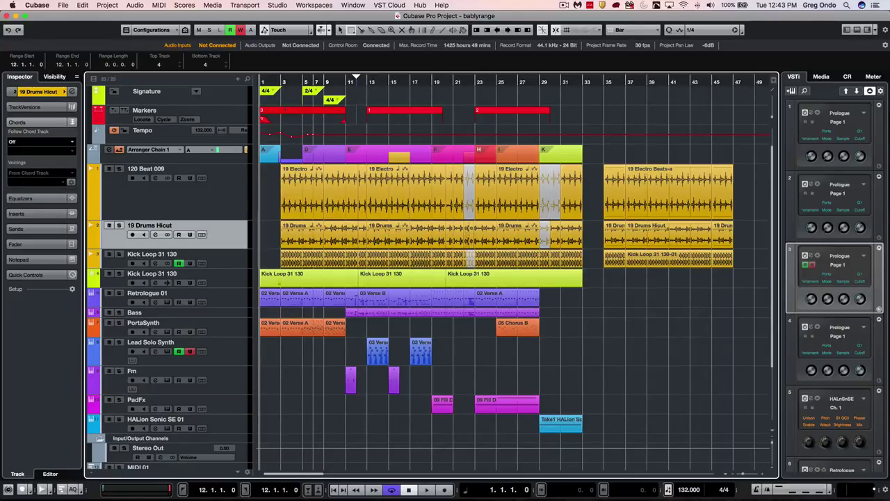
Select cycle marker 3's range over bars 1 to 11 on all tracks, copy it to 57.1.1.0, and undo the copy
double_click(285, 109)
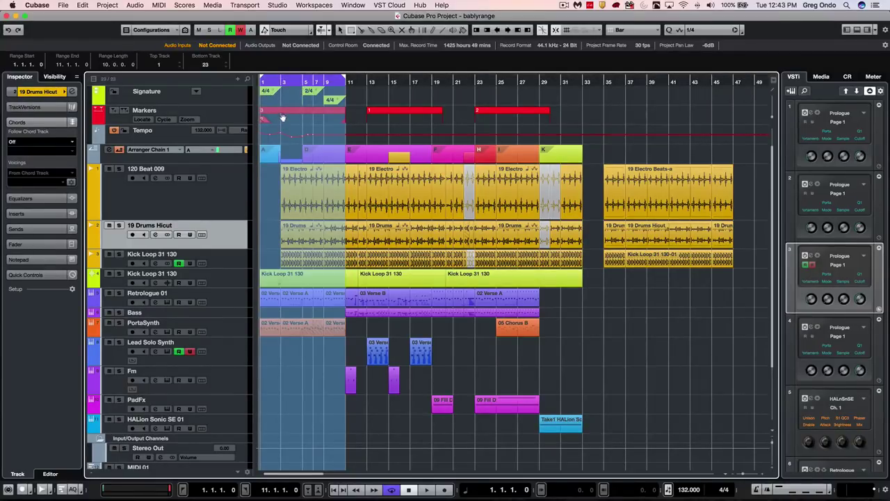
key(g)
key(g)
key(g)
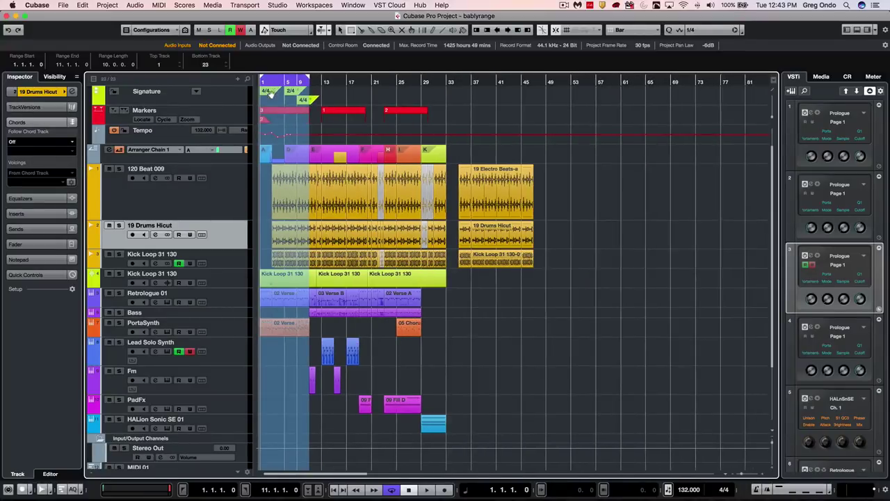
drag(273, 99, 607, 99)
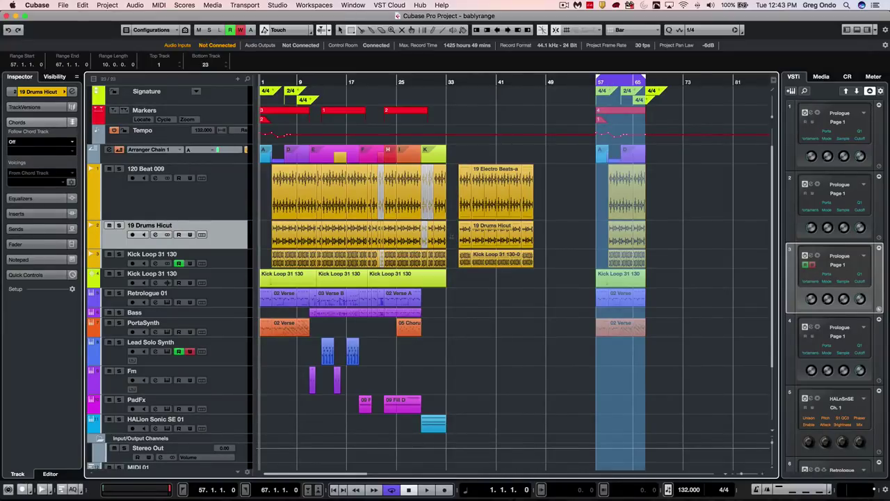
key(ctrl+z)
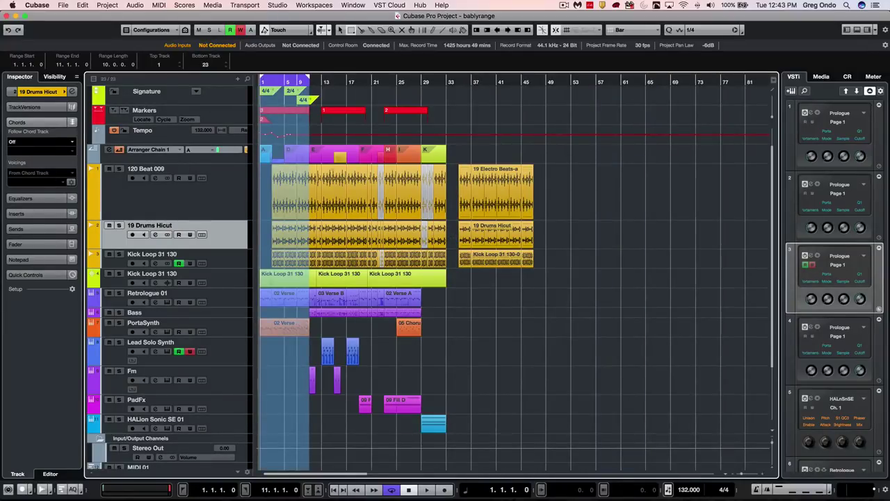
right_click(322, 186)
click(352, 203)
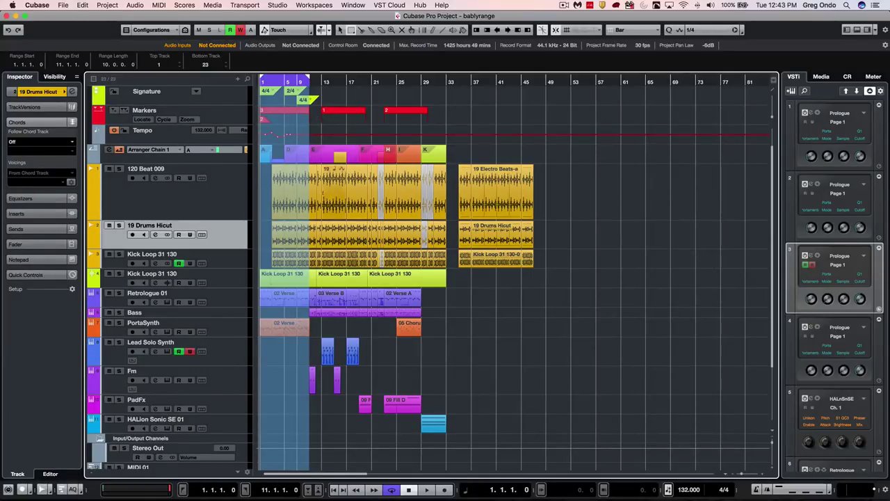
drag(358, 190, 324, 201)
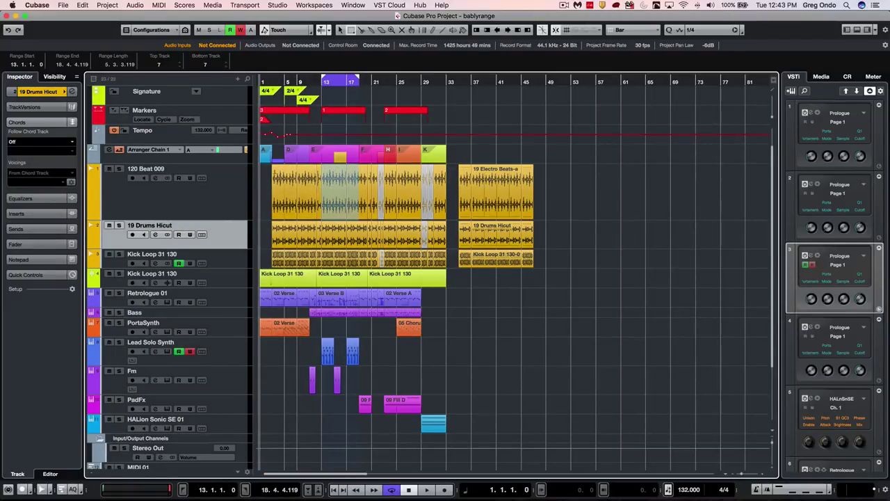
drag(298, 192, 254, 187)
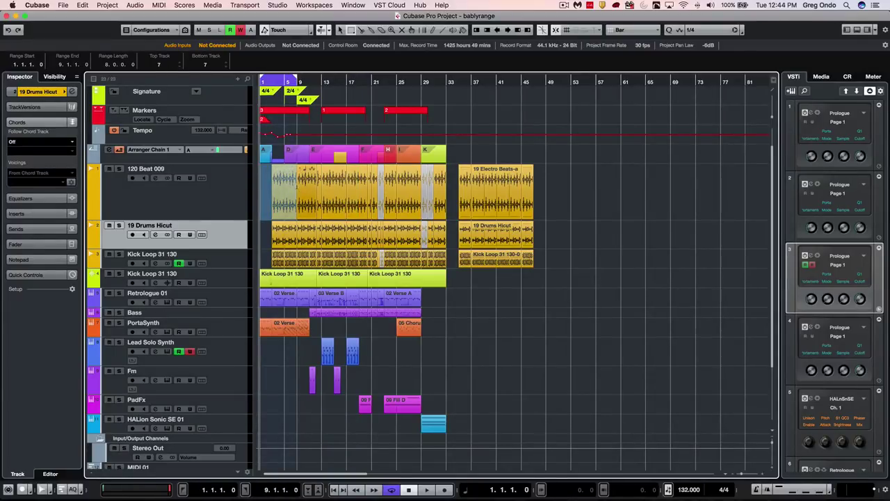
click(297, 186)
Draw a range from 1.1.1.0 to 10.4.4.119 on 120 Beat 009 and apply Global Copy to it
drag(309, 191, 258, 182)
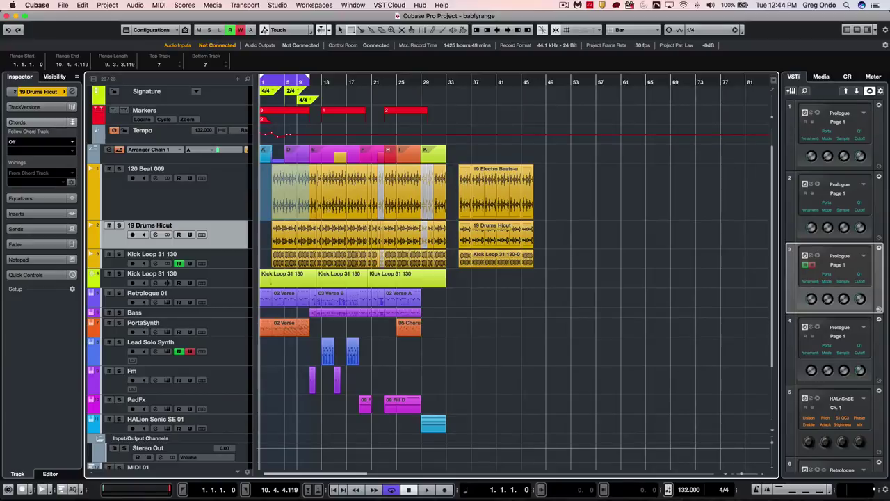
right_click(282, 174)
mouse_move(324, 340)
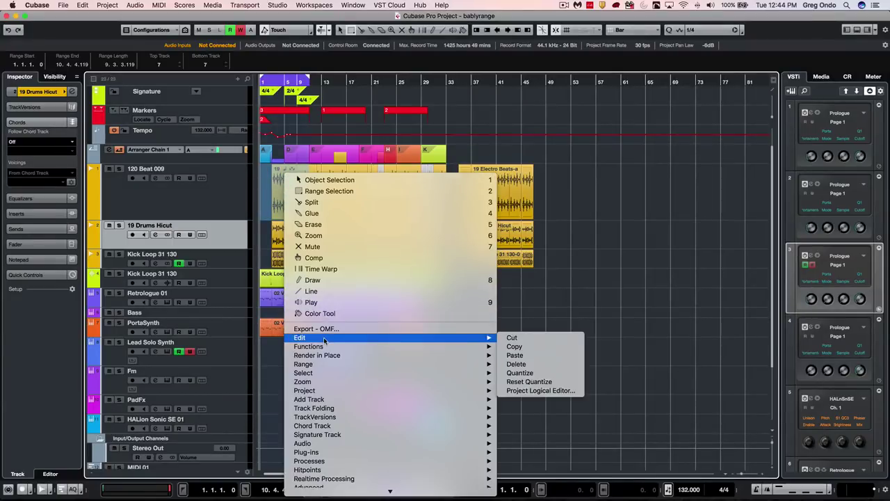
mouse_move(331, 366)
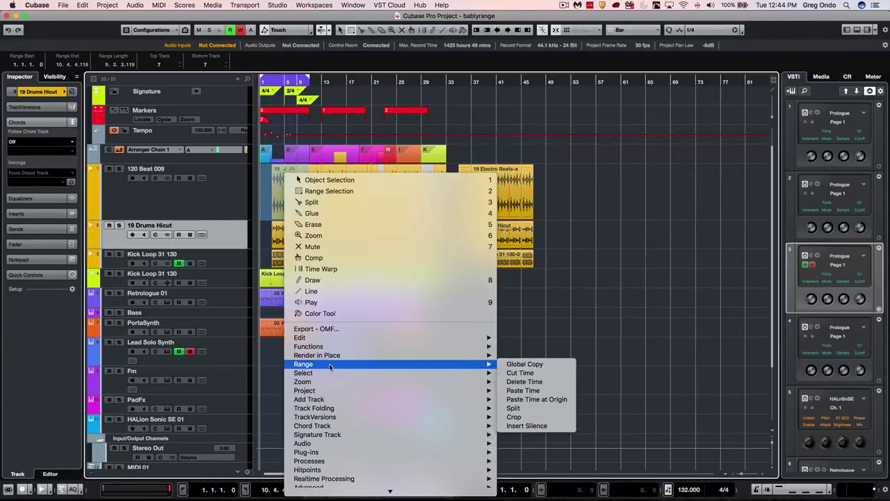
click(518, 364)
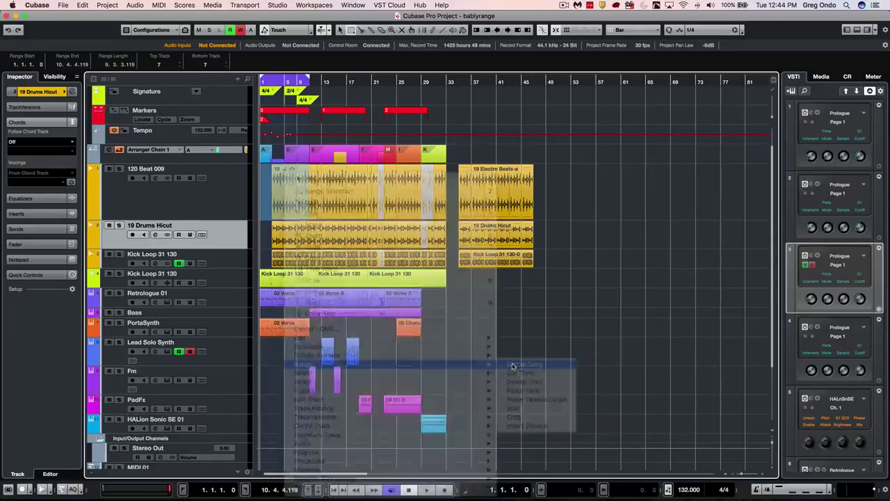
Place the project cursor at bar 57 and paste the globally copied range across all tracks
right_click(589, 85)
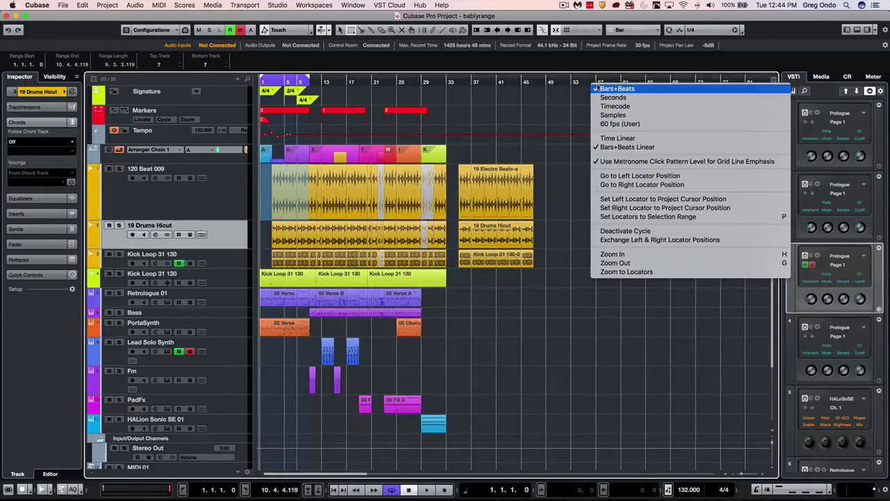
click(569, 105)
right_click(595, 105)
click(603, 110)
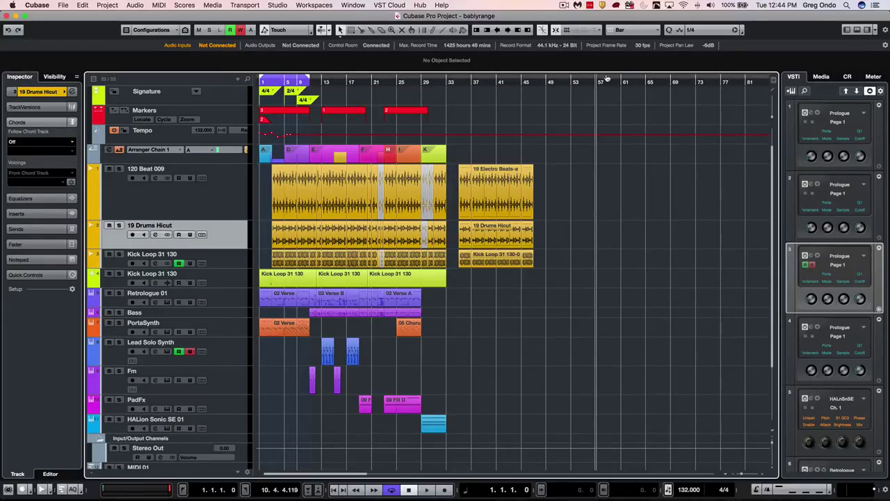
drag(607, 79, 608, 78)
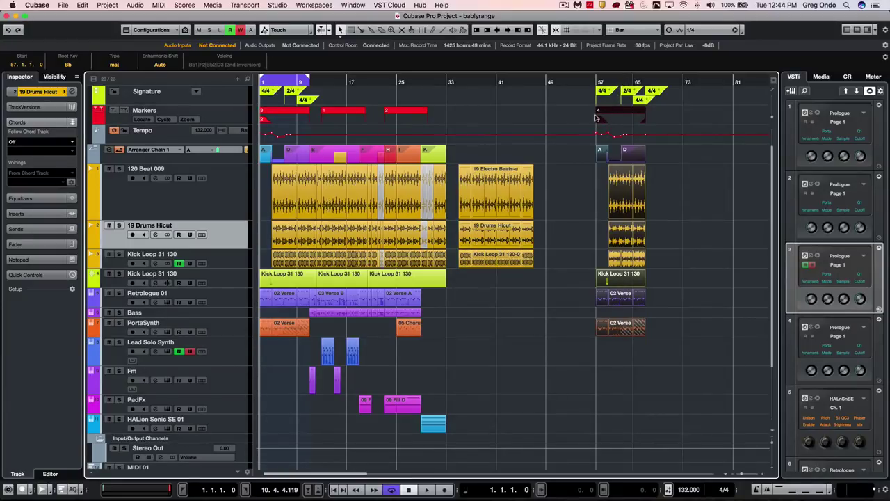
Check the pasted content from bar 57 up to the Chord Track, and choose the Object Selection tool
scroll(563, 157, up, 2)
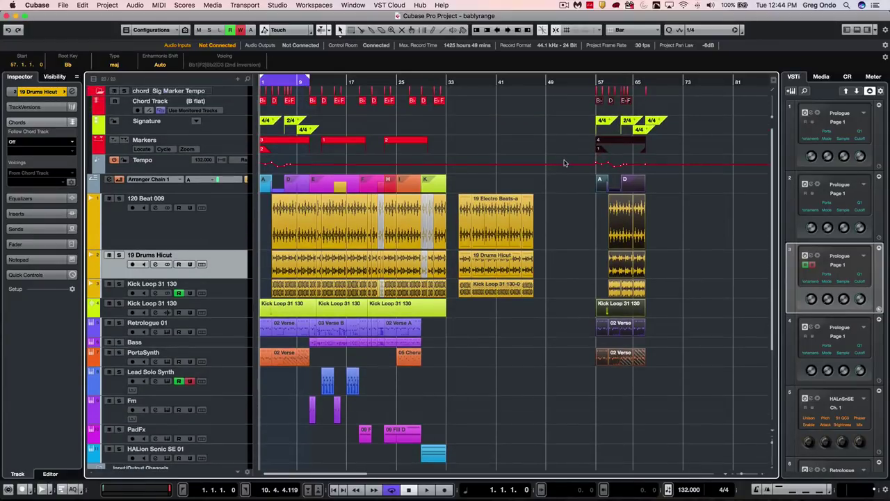
right_click(470, 144)
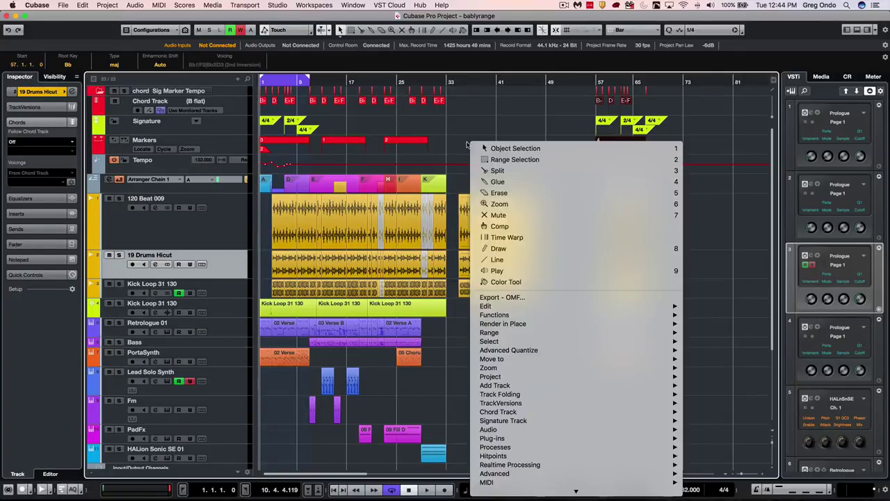
click(491, 148)
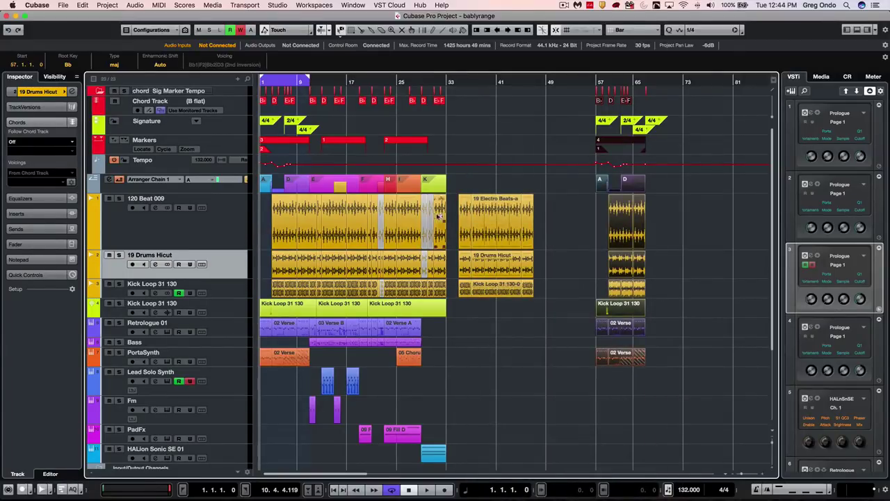